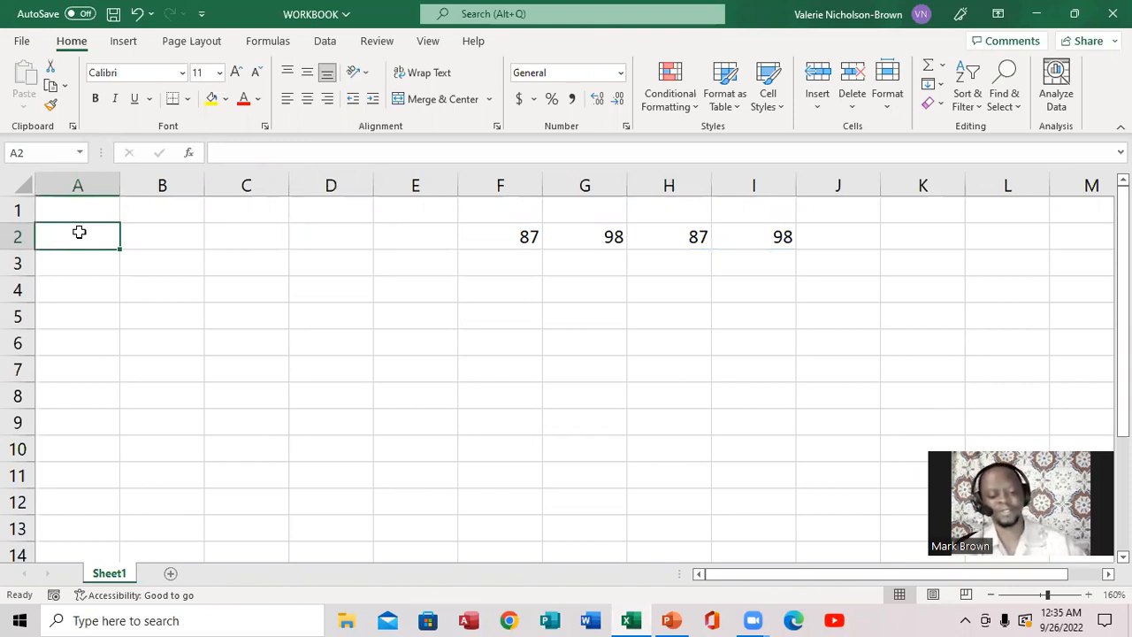
Enter the item names BUN, RICE and SUGAR down cells A2 to A4
type("BUN")
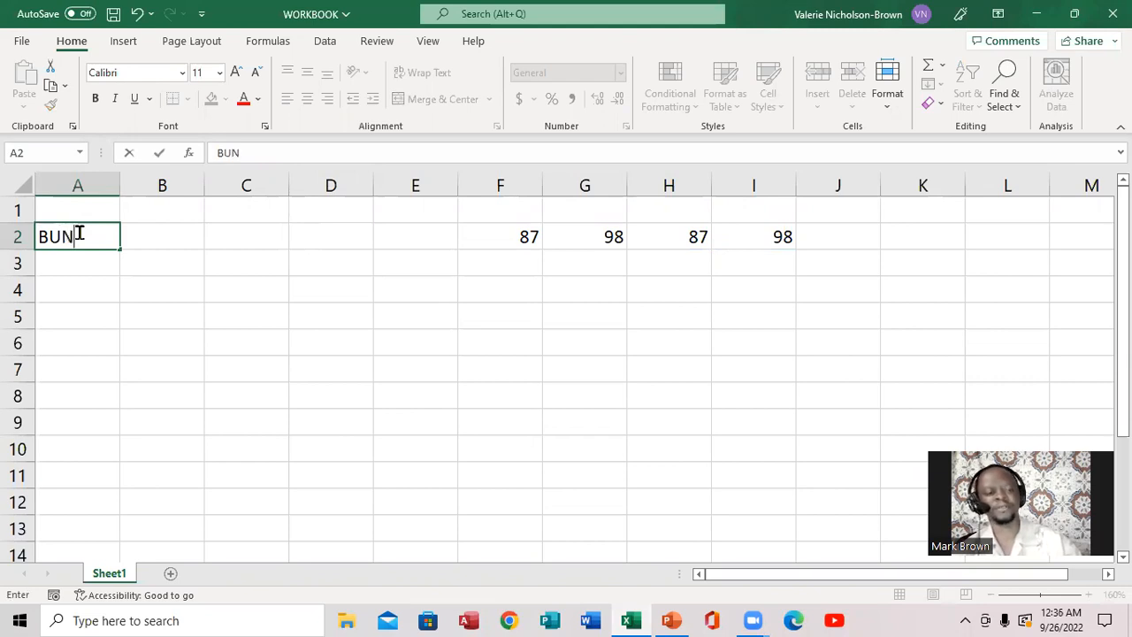
key("Return")
type("RICE")
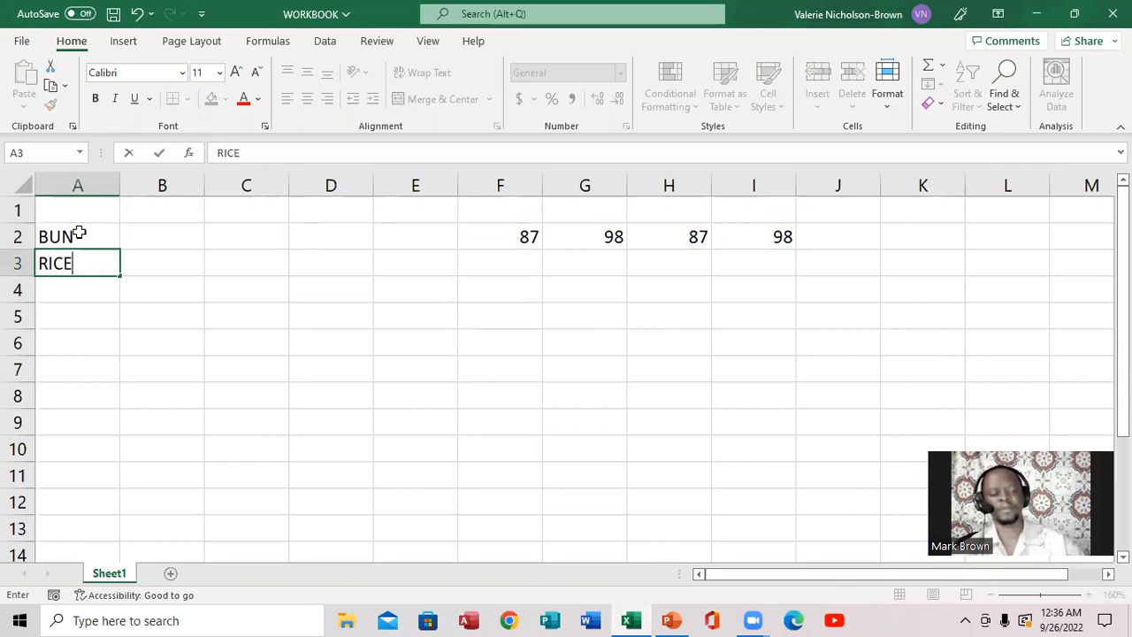
key("Return")
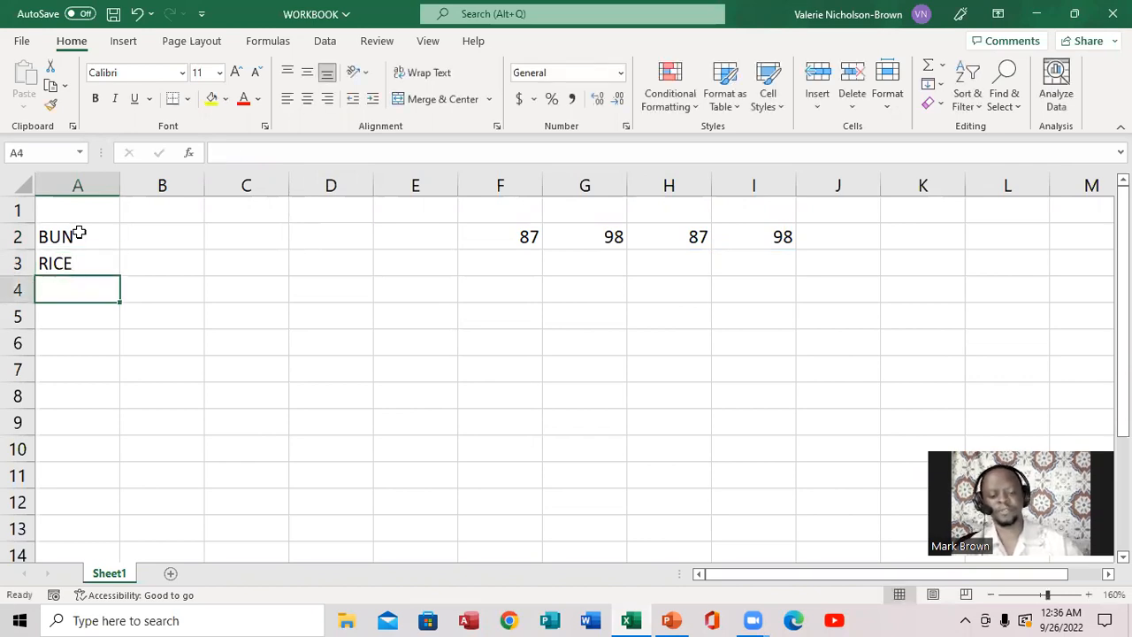
type("SUA")
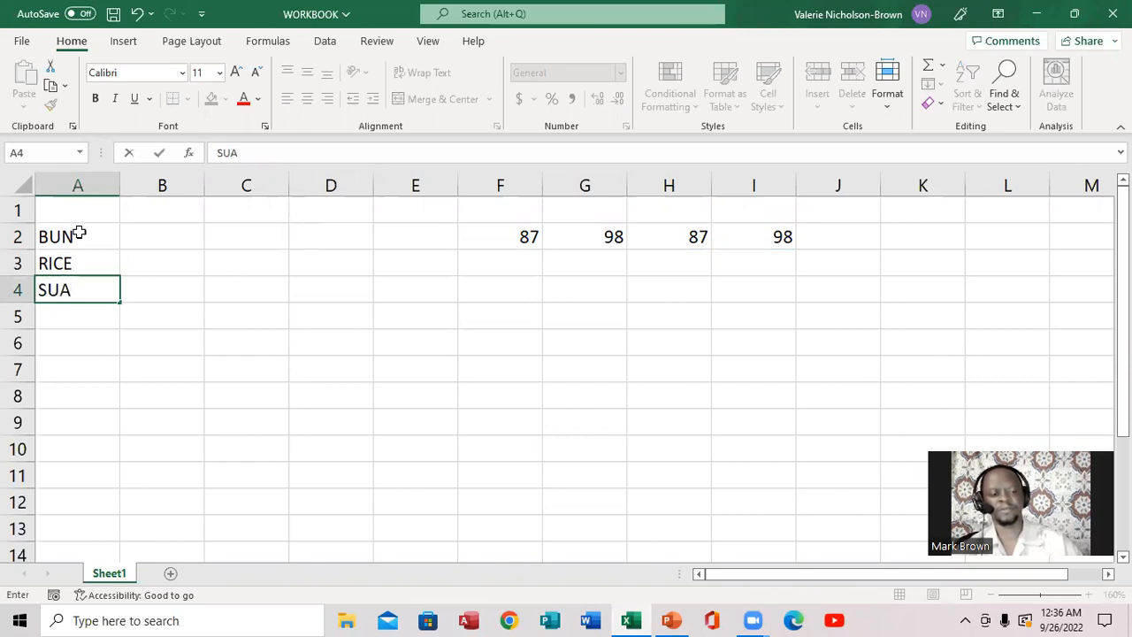
key("BackSpace")
type("GAR")
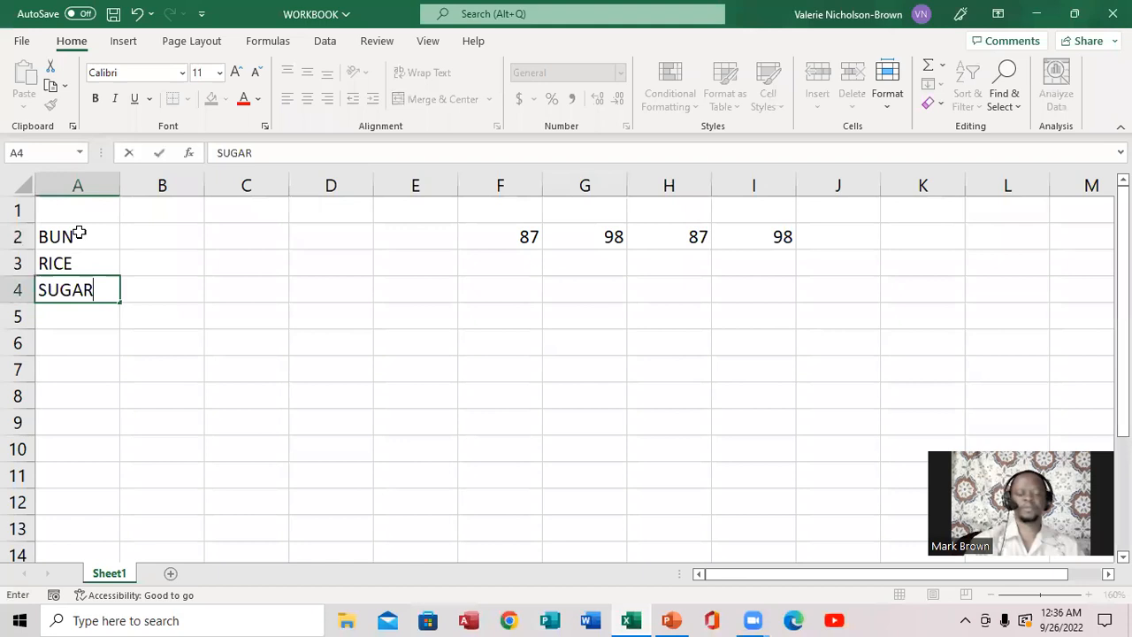
Fill column B beside the items with 54 for BUN, 54 for RICE and 34 for SUGAR
key("Tab")
type("34")
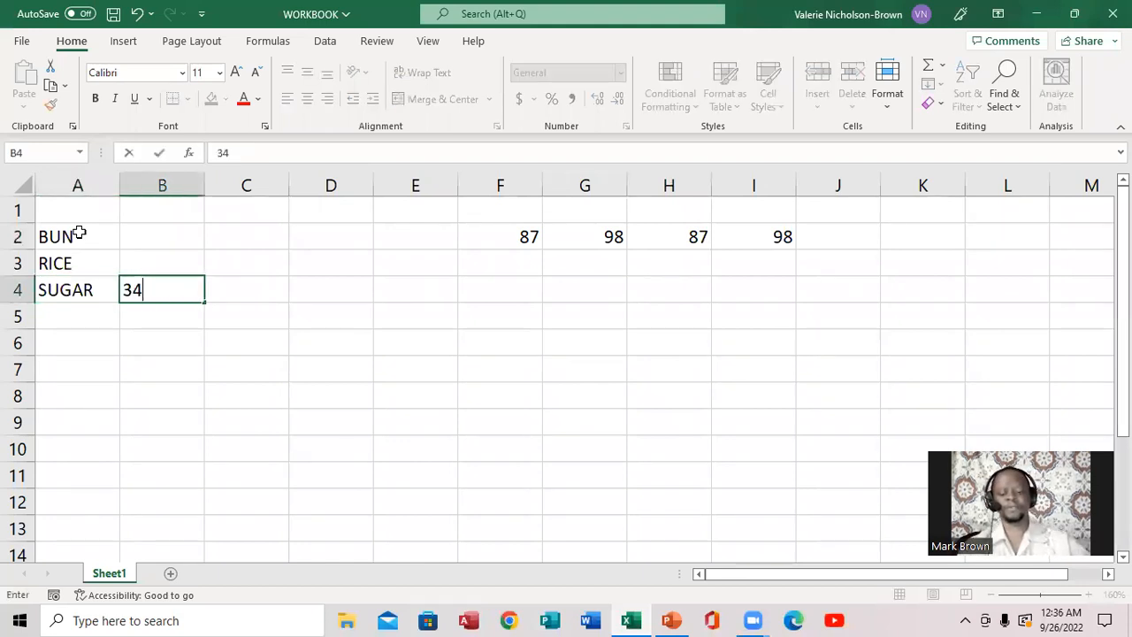
key("Up")
type("54")
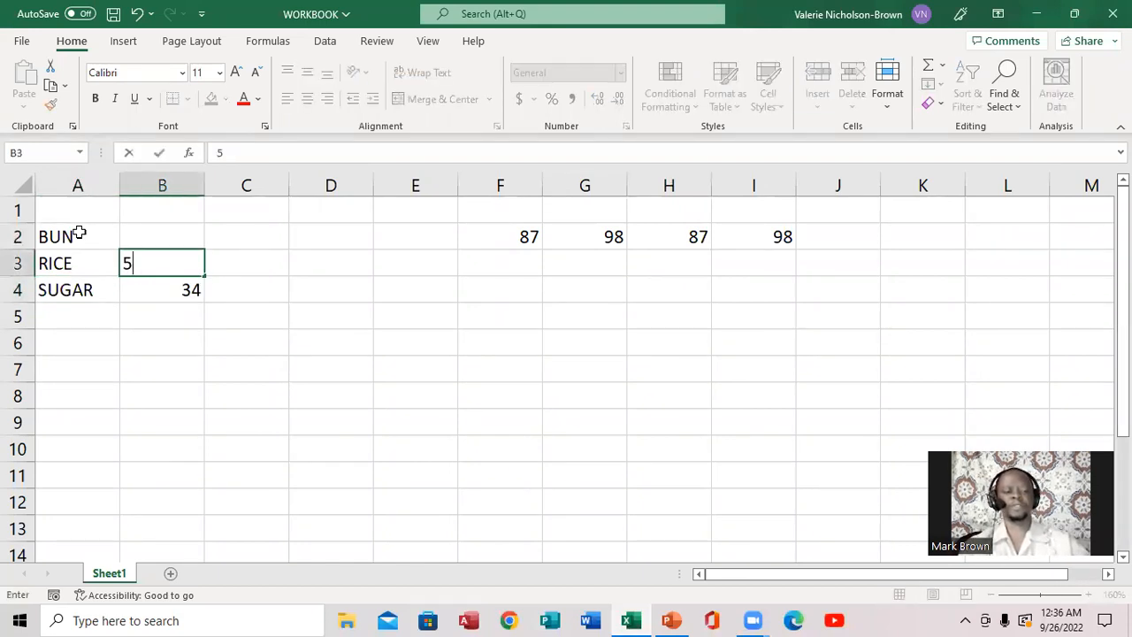
key("Up")
type("54")
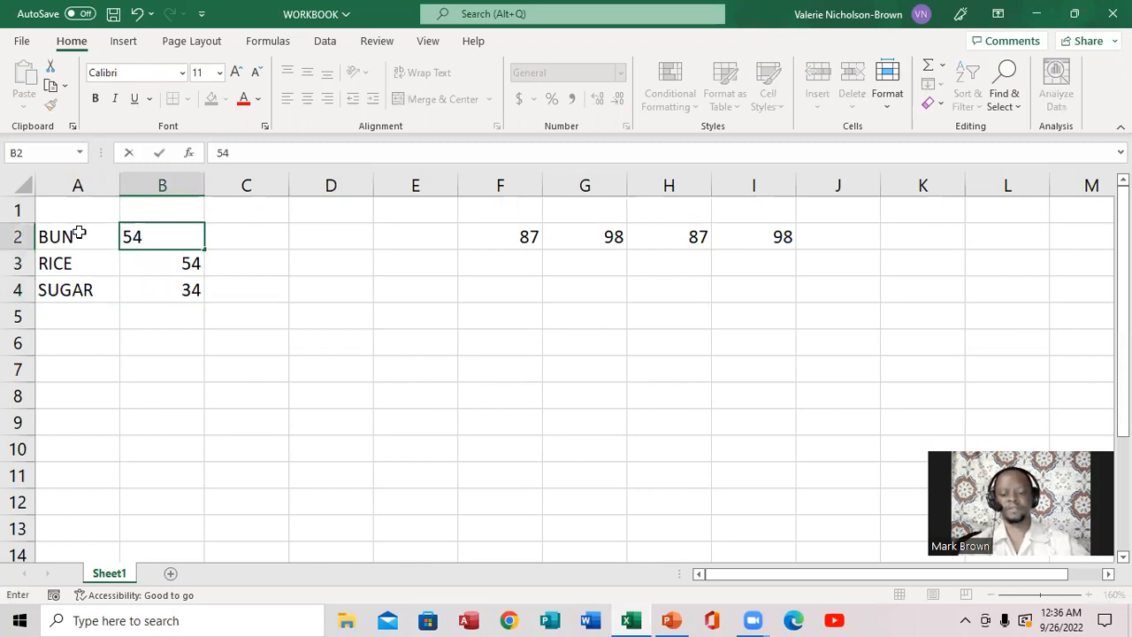
Fill column C with 6 for BUN, 6 for RICE and 76 for SUGAR
key("Right")
type("6")
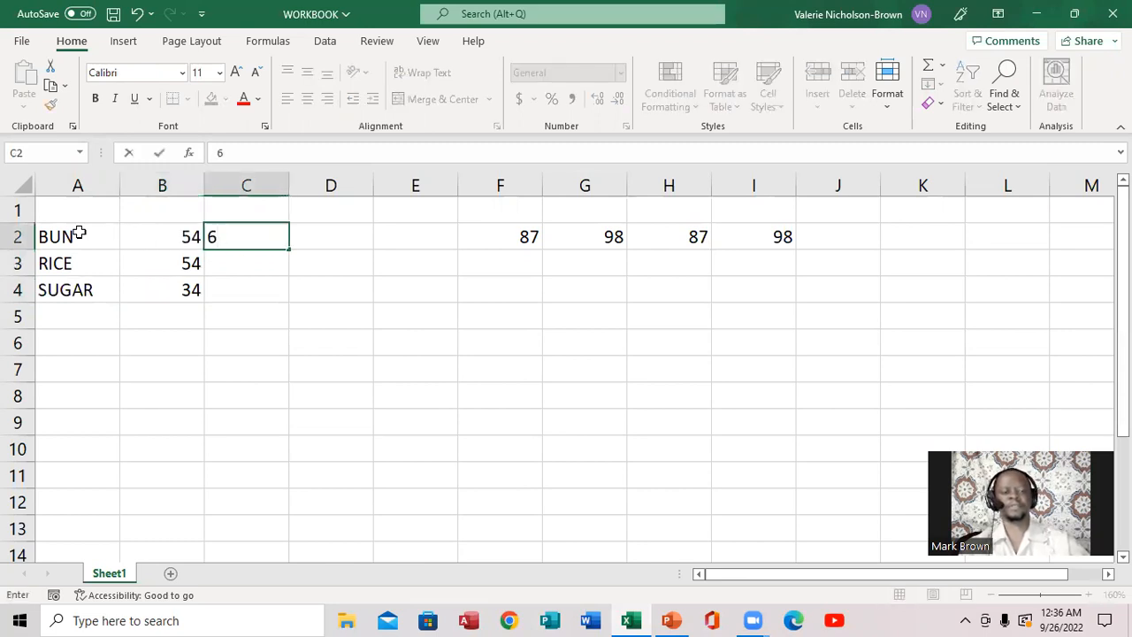
key("Down")
type("6")
key("Down")
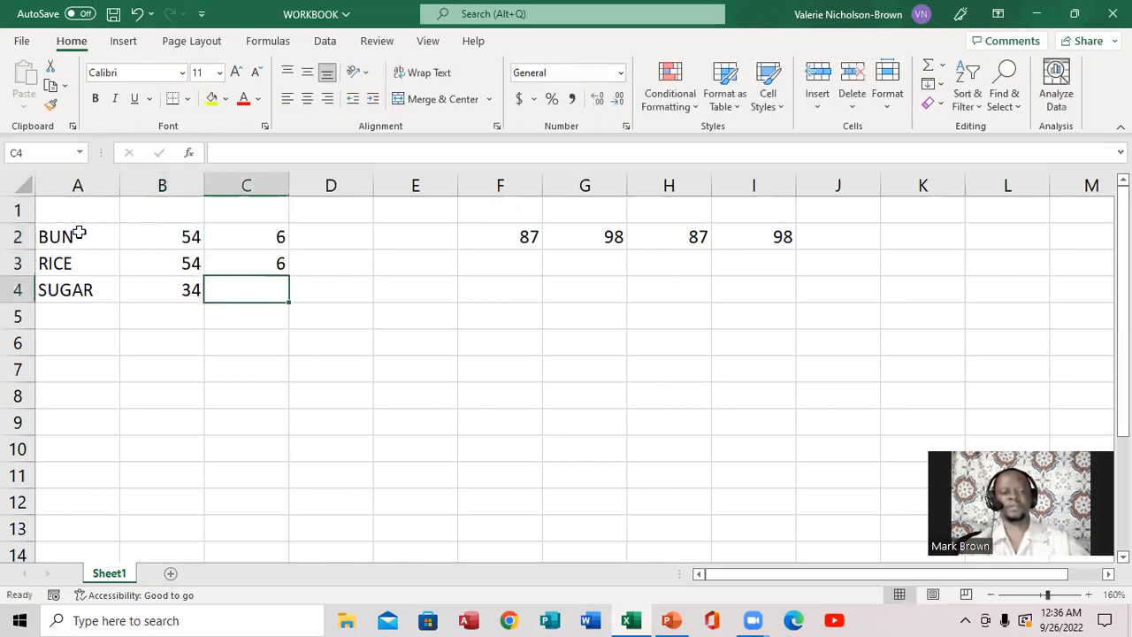
type("Y")
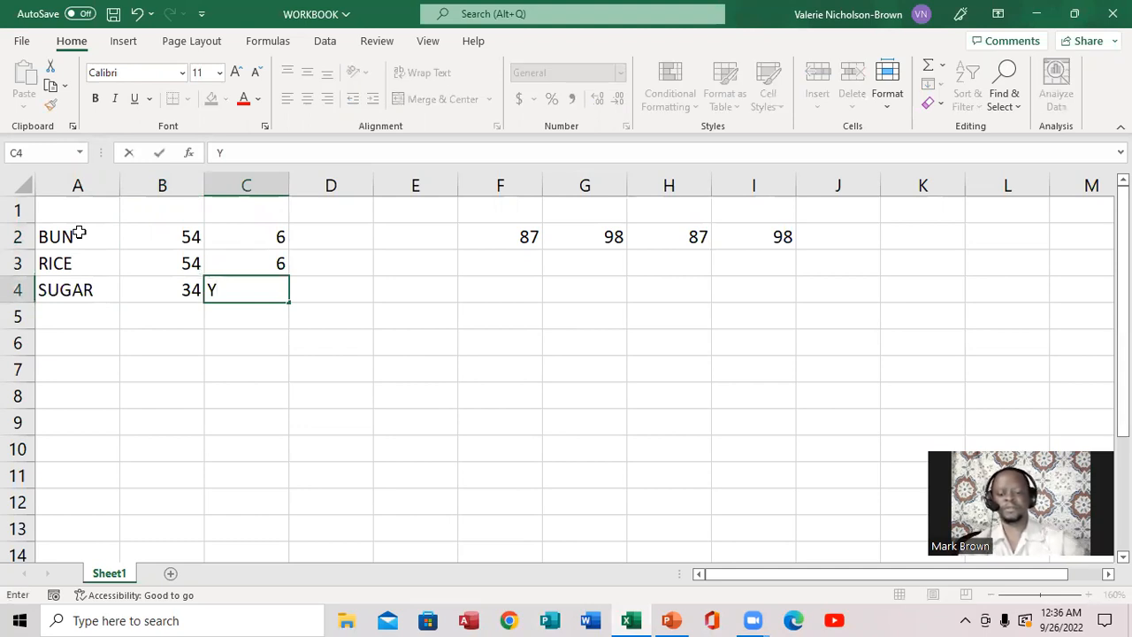
type("6")
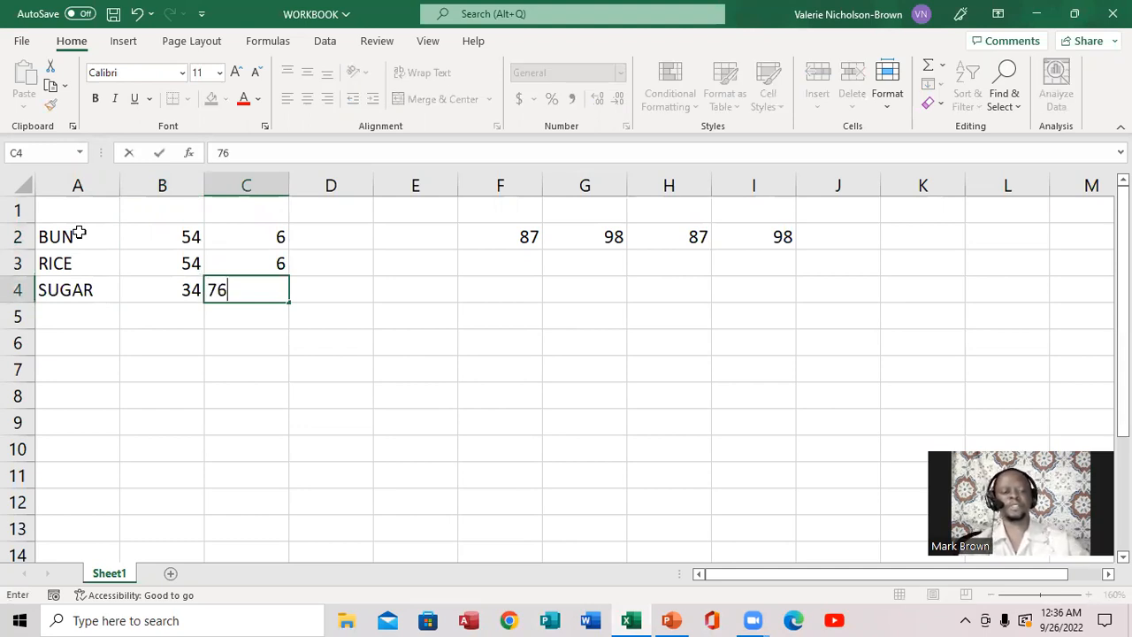
Fill column D with 45 for BUN, 45 for RICE and 67 for SUGAR
key("Right")
type("67")
key("Up")
type("45")
key("Up")
type("45")
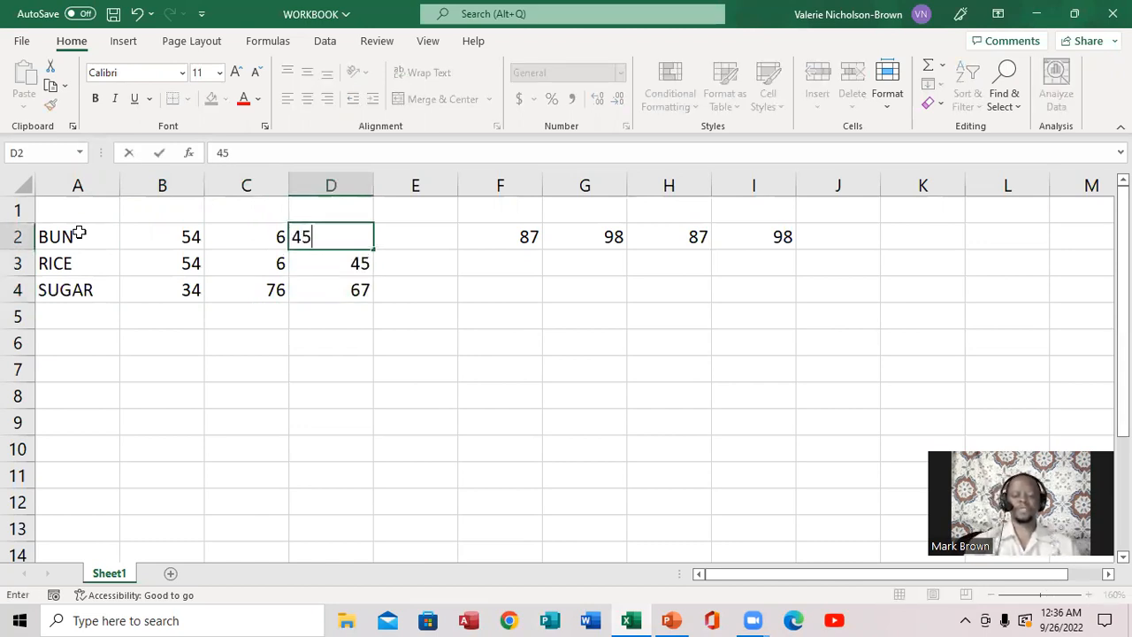
key("Down")
key("Down")
key("Down")
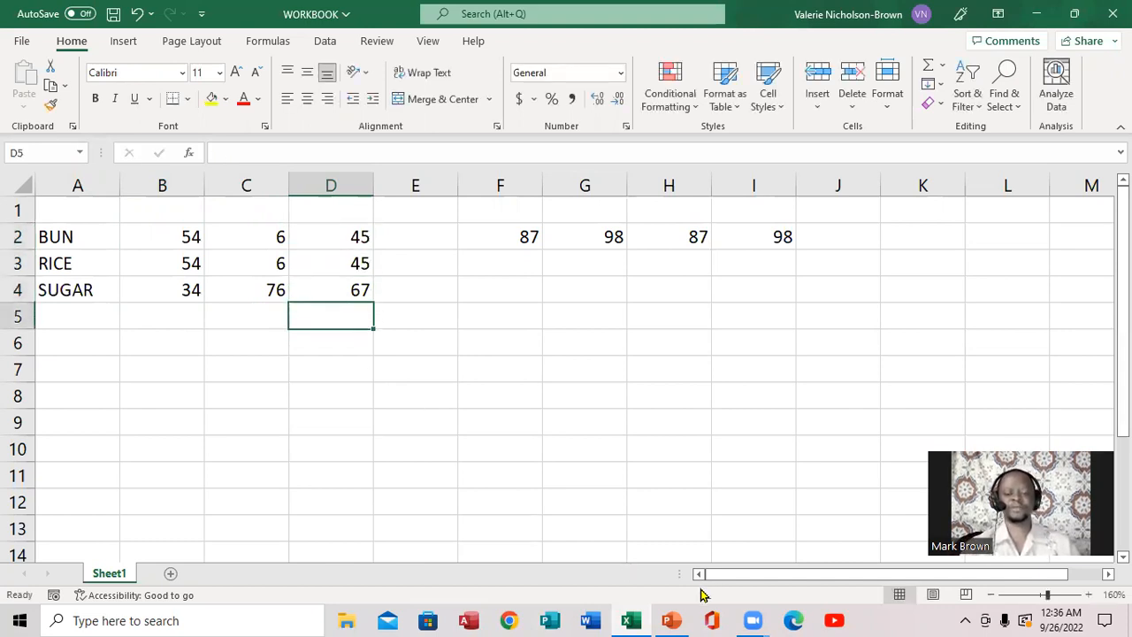
Check the lesson outline in PowerPoint, return to Excel and enter the heading CHIN SHOP in cell A1
left_click(672, 620)
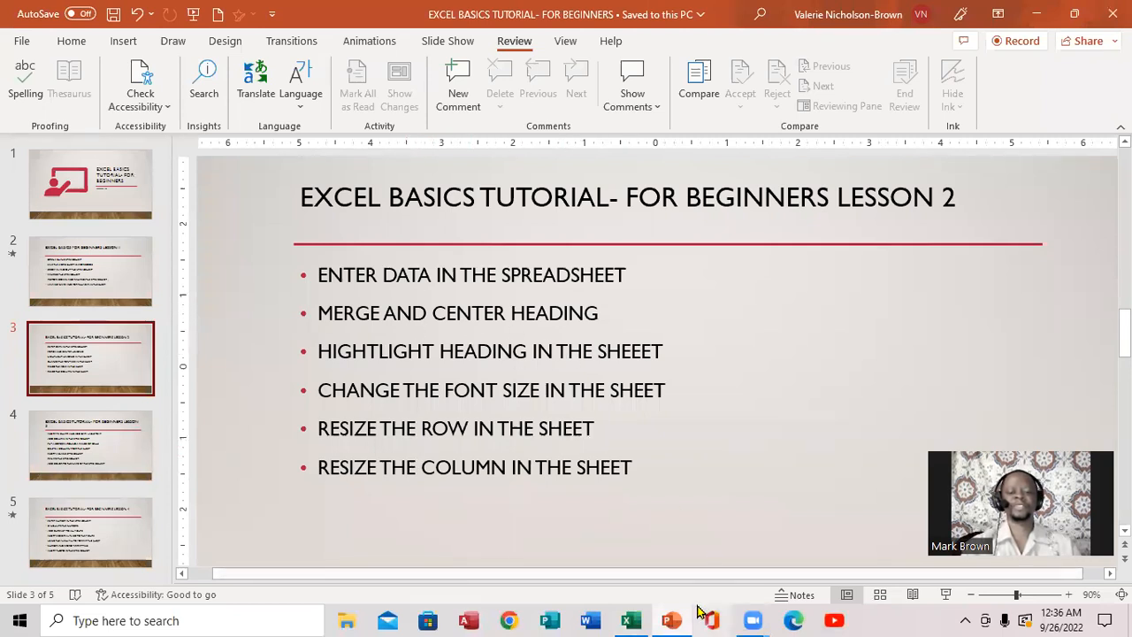
left_click(639, 620)
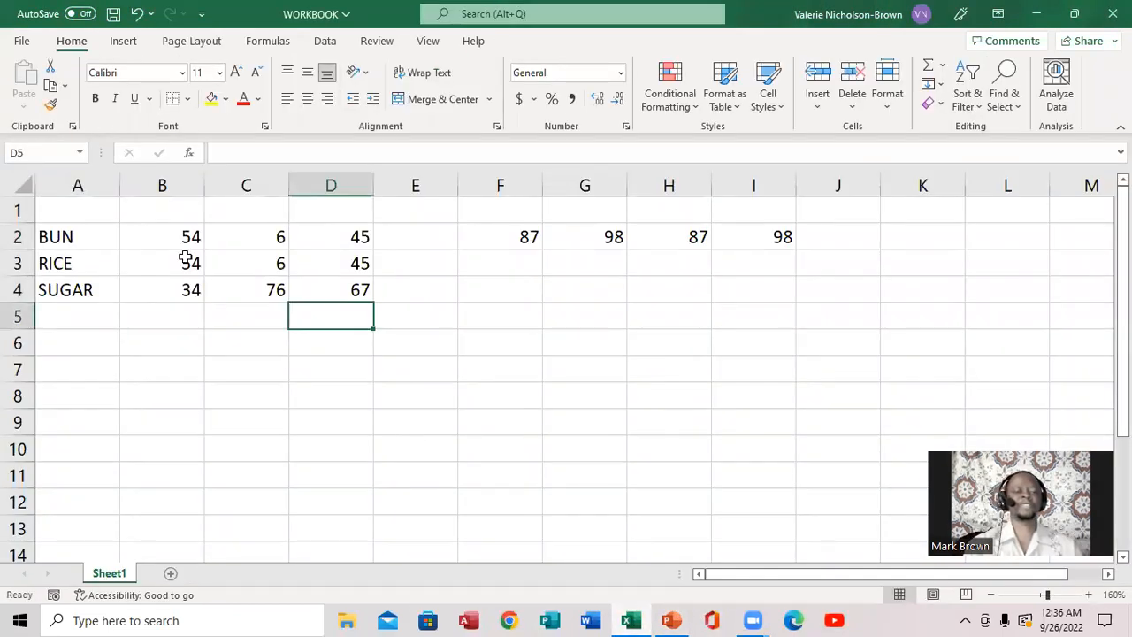
left_click(74, 211)
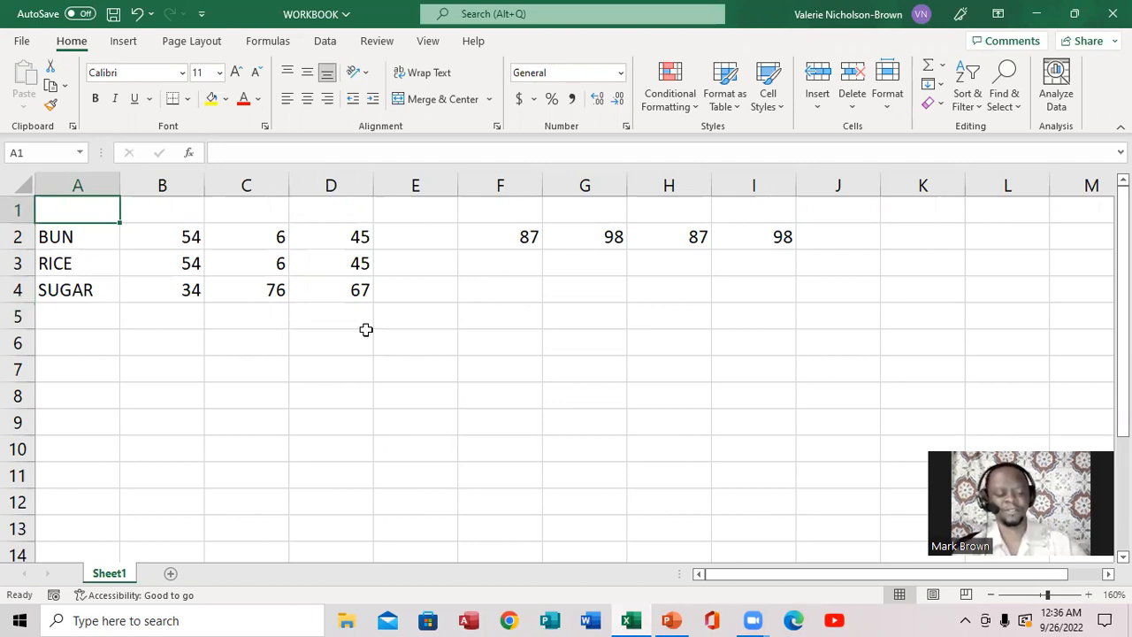
type("CHIN")
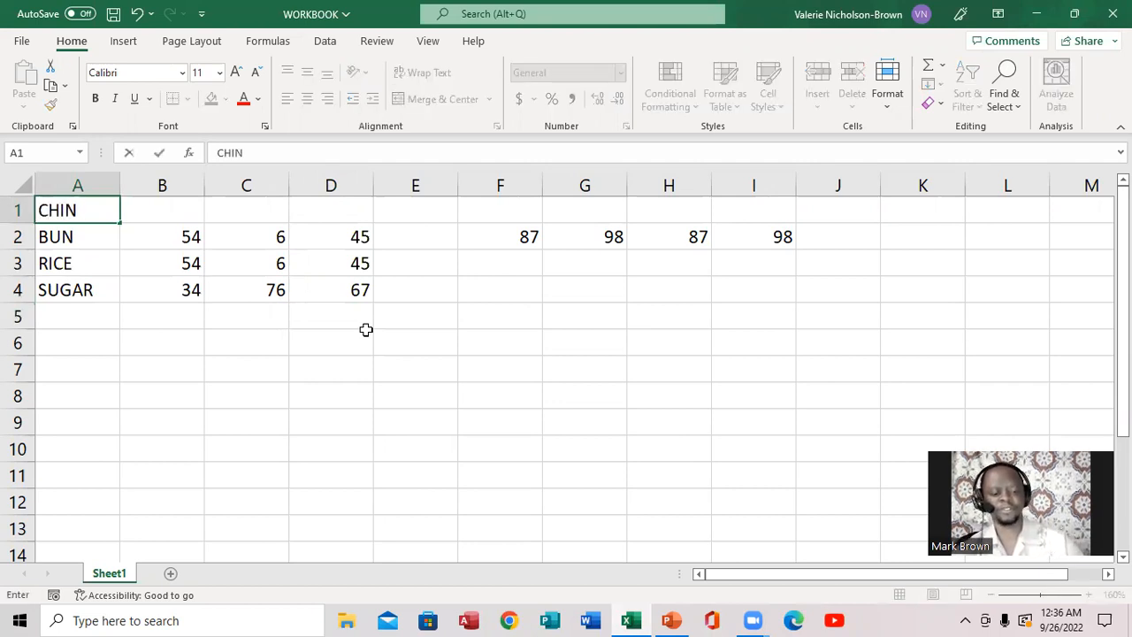
type(" SHOP")
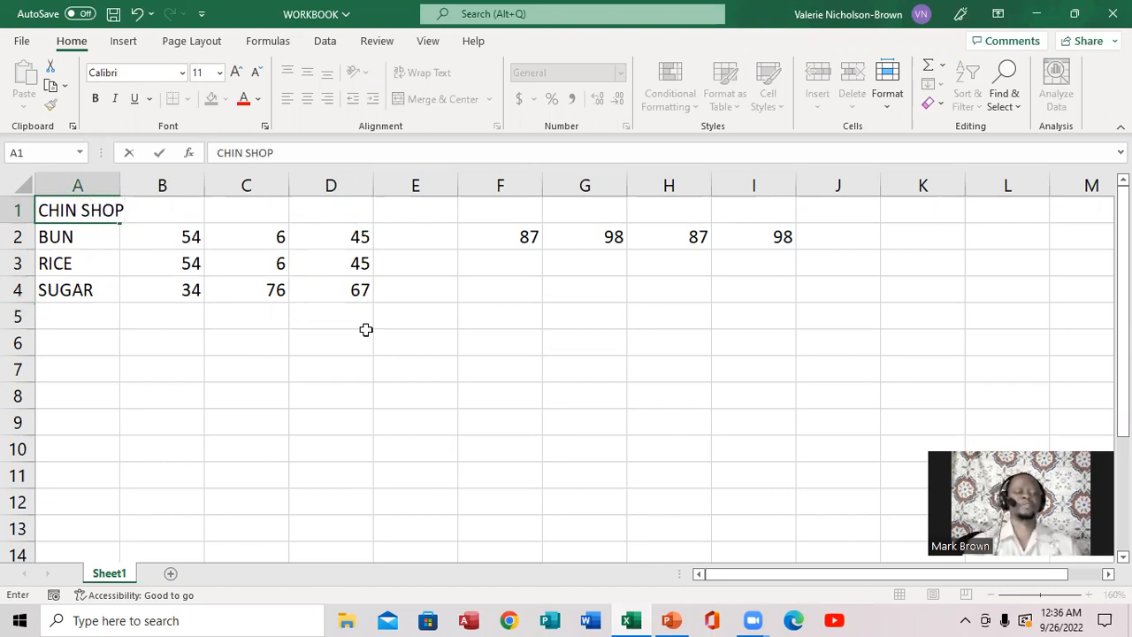
left_click(153, 245)
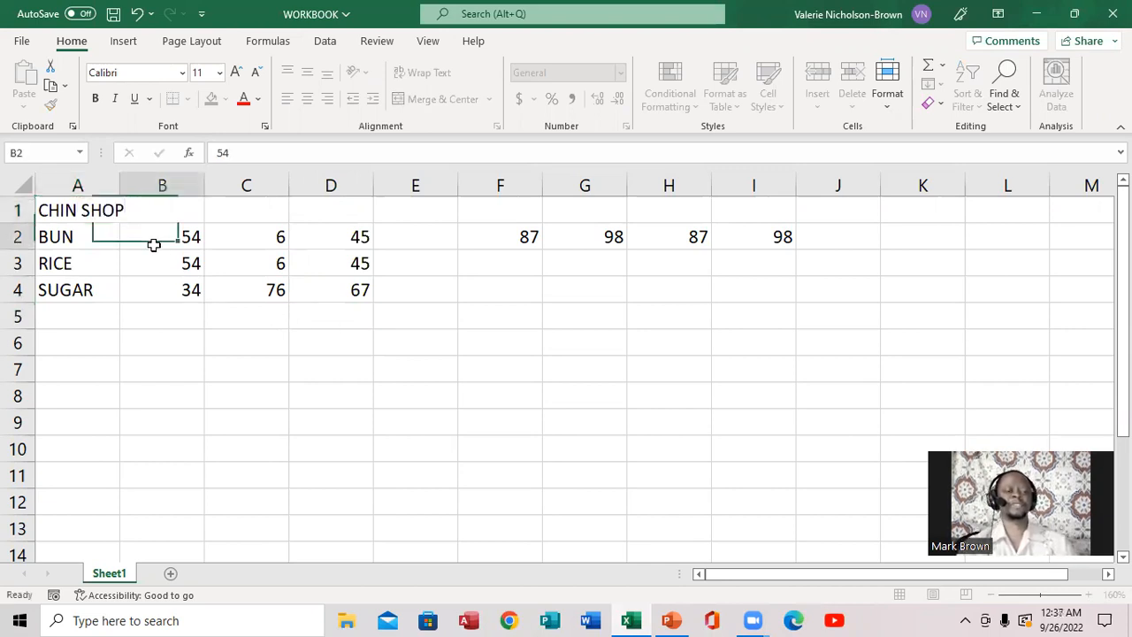
Merge and center the CHIN SHOP heading across cells A1 to D1
double_click(89, 207)
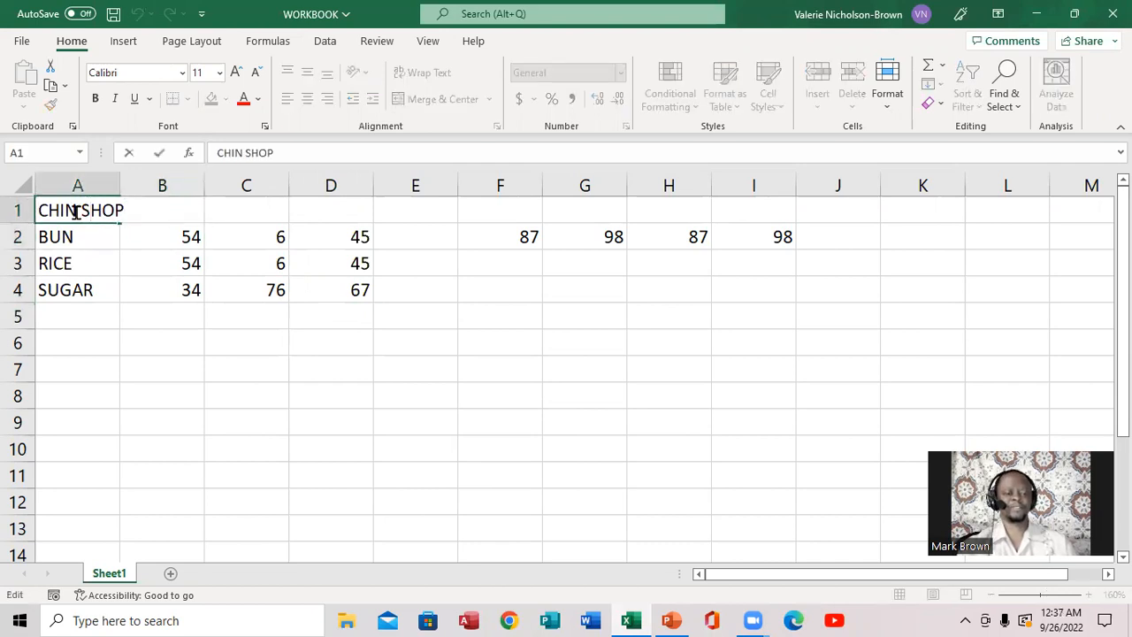
left_click(91, 254)
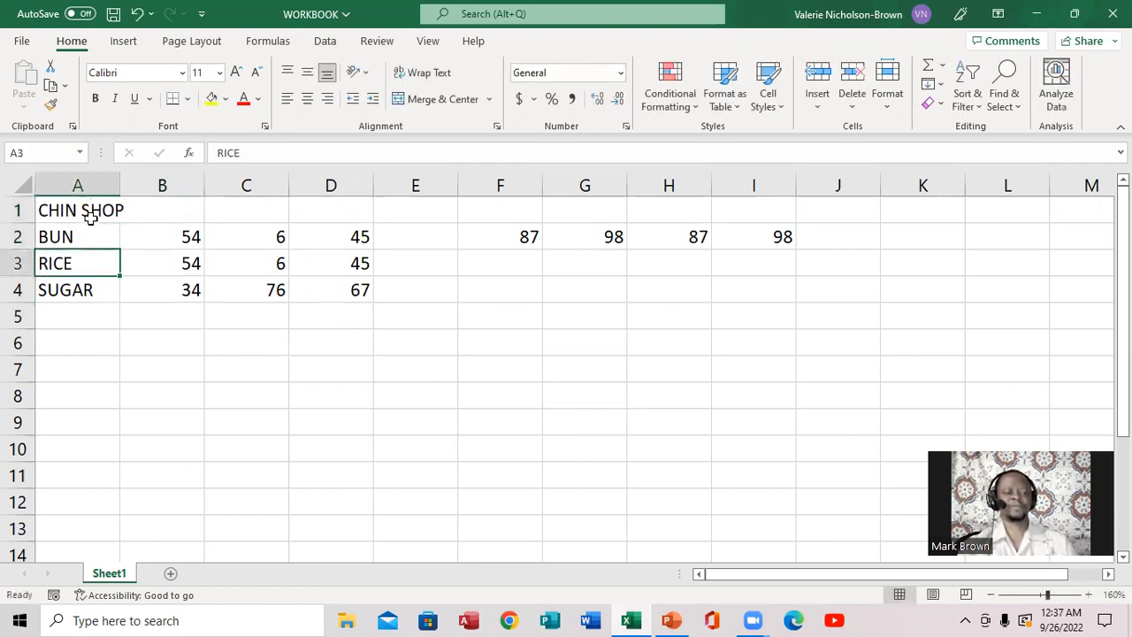
left_click(89, 212)
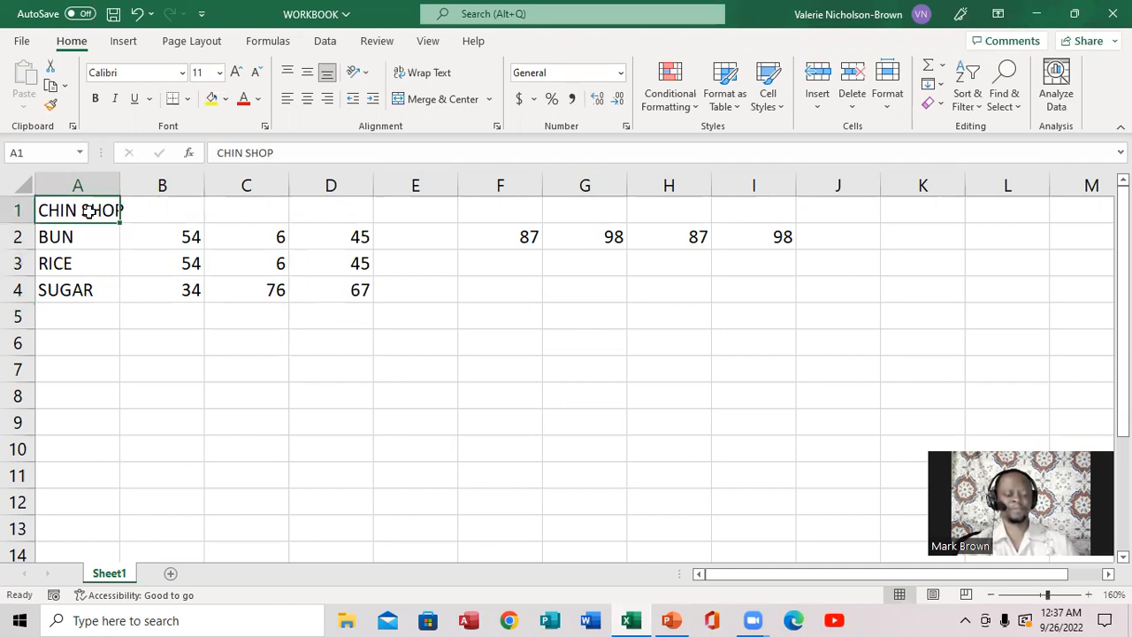
left_click_drag(90, 212, 301, 213)
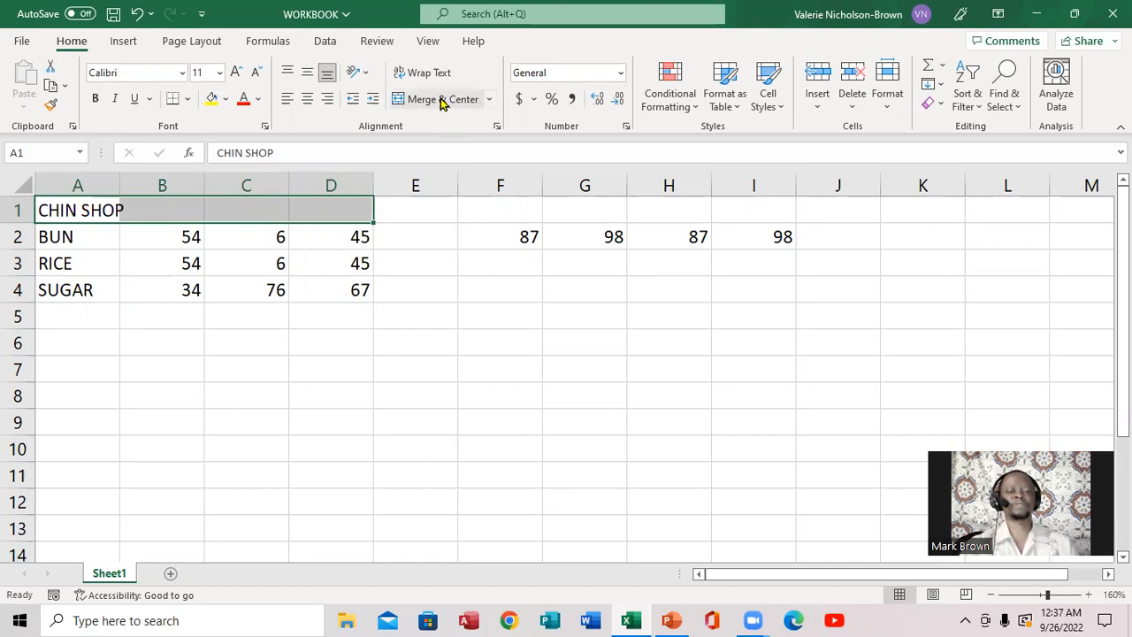
left_click(487, 100)
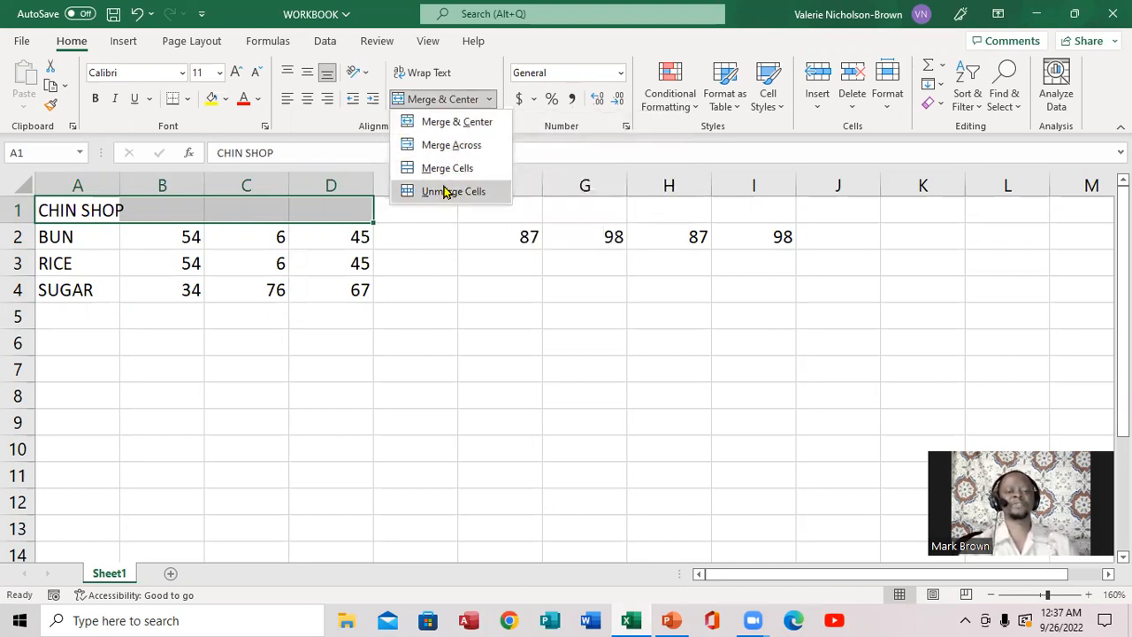
left_click(461, 122)
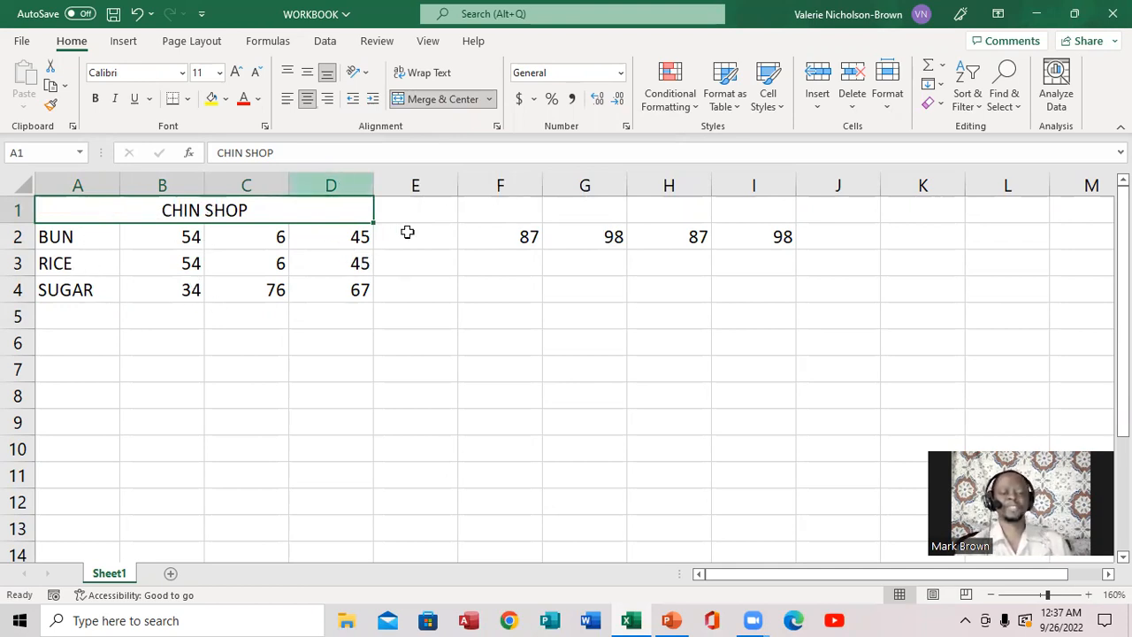
Check the lesson outline in PowerPoint, return to Excel and highlight the merged heading with a light orange fill
left_click(672, 620)
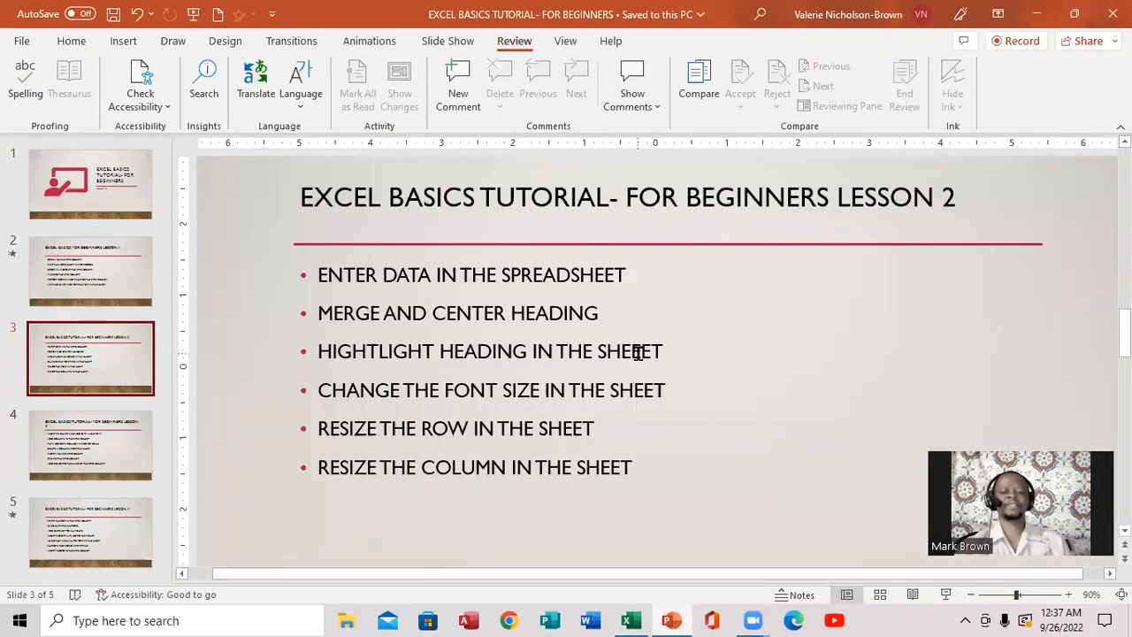
left_click(629, 619)
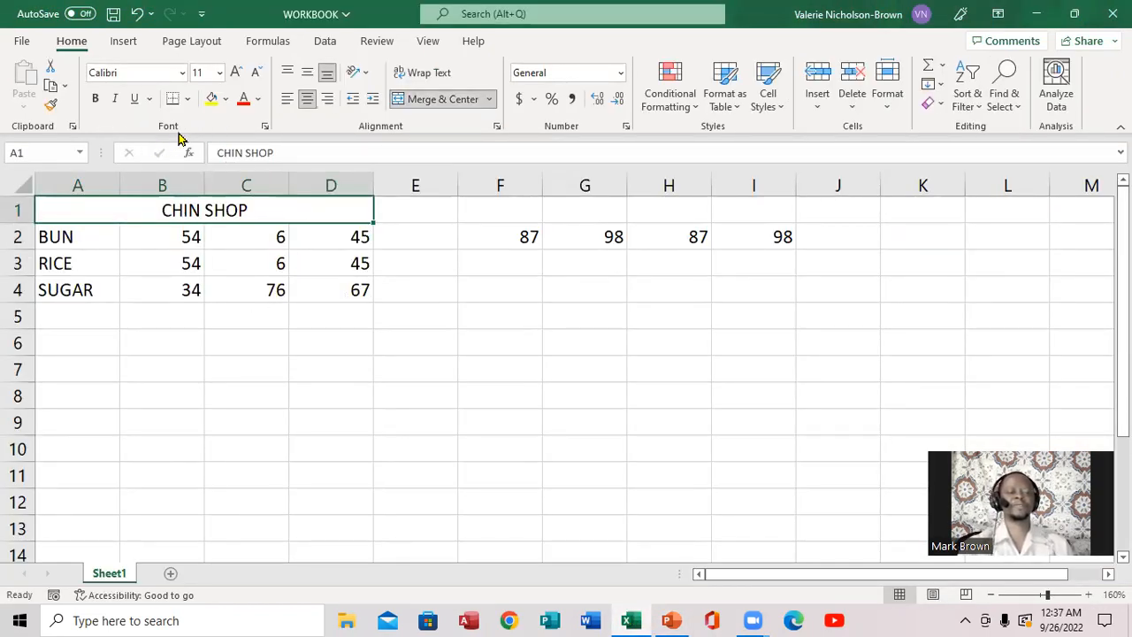
left_click(227, 100)
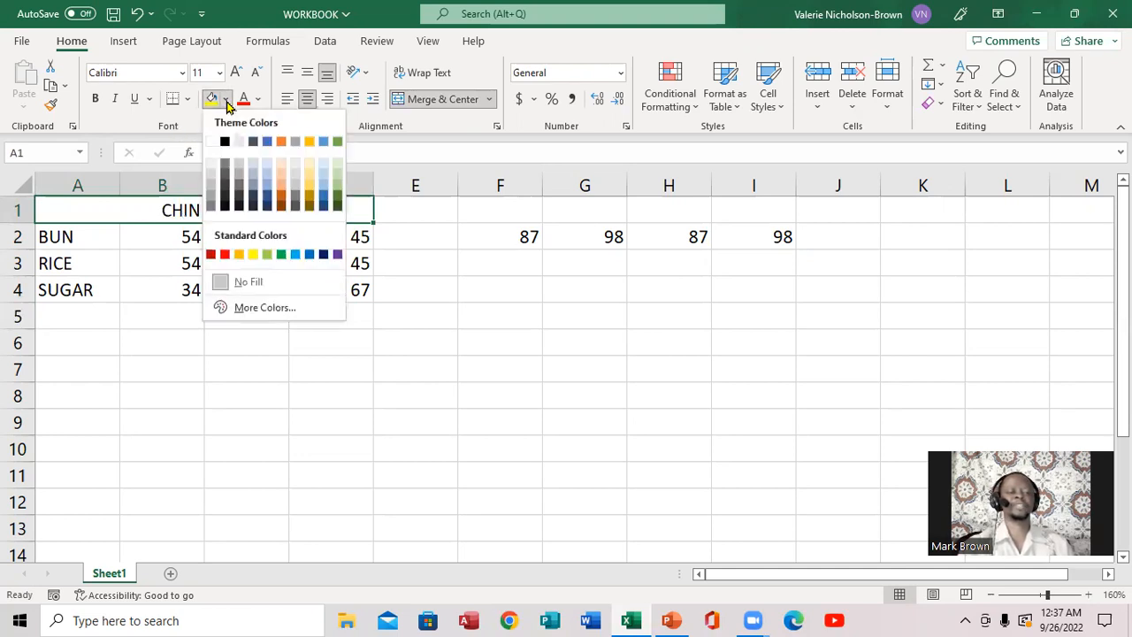
left_click(283, 197)
left_click(408, 333)
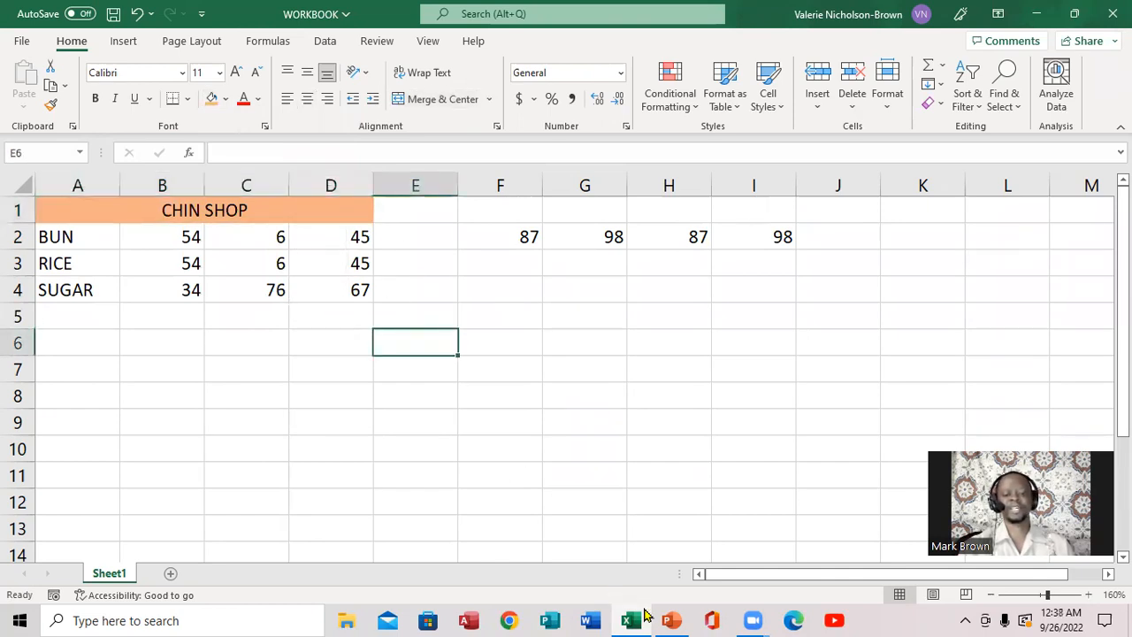
Check the lesson outline in PowerPoint, return to Excel and set the font size of cells A2 to D5 to 14
left_click(671, 619)
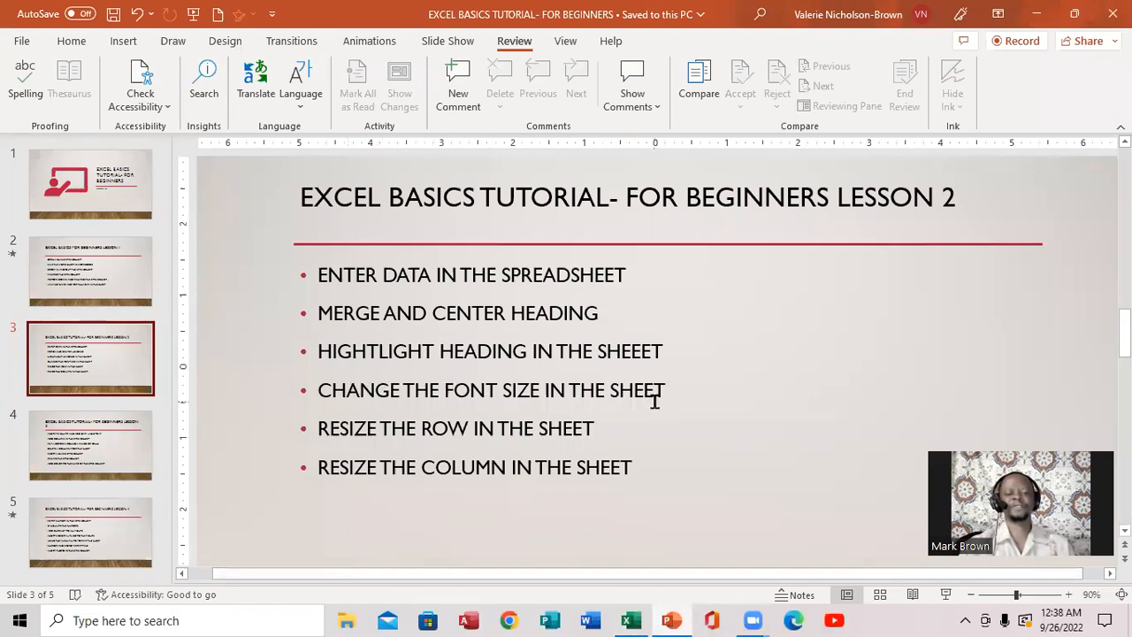
left_click(630, 619)
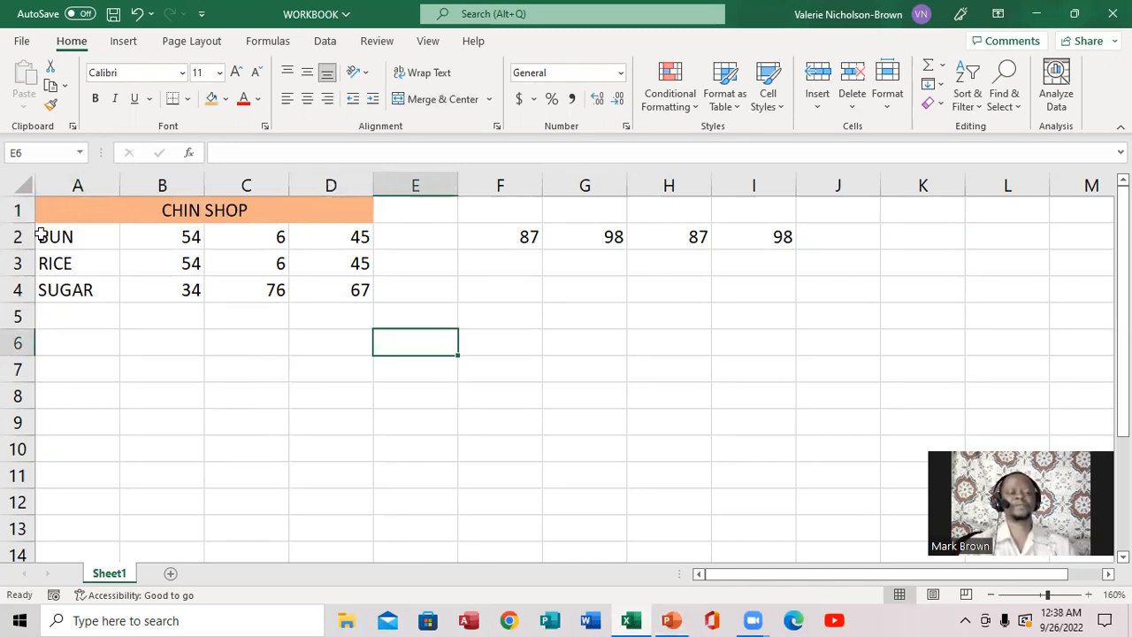
left_click(39, 235)
left_click_drag(39, 235, 307, 304)
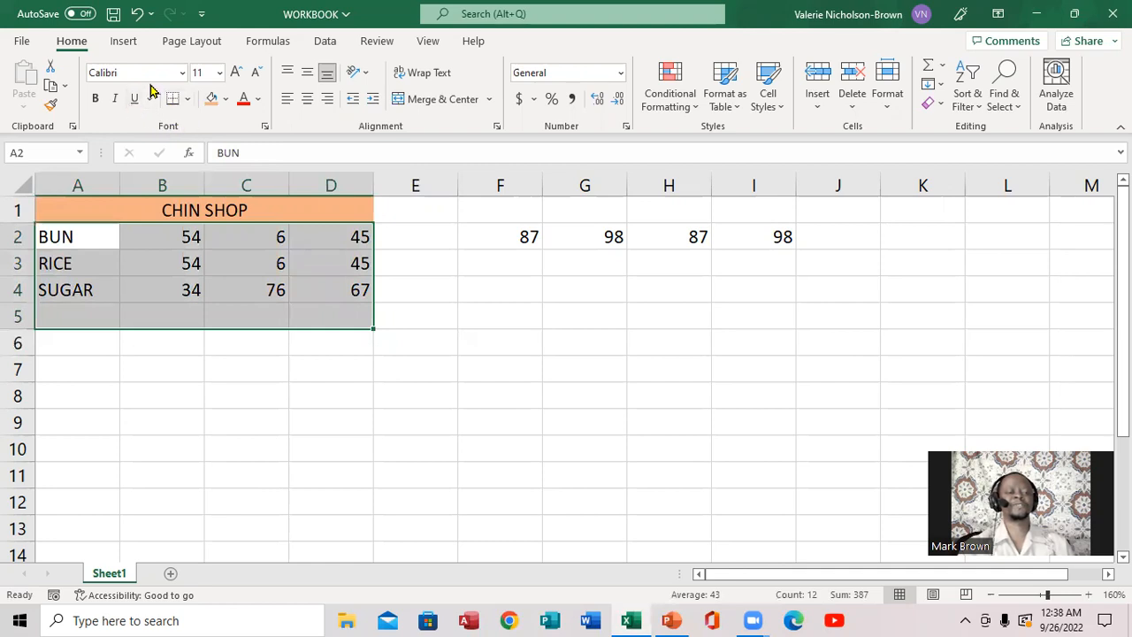
left_click(221, 75)
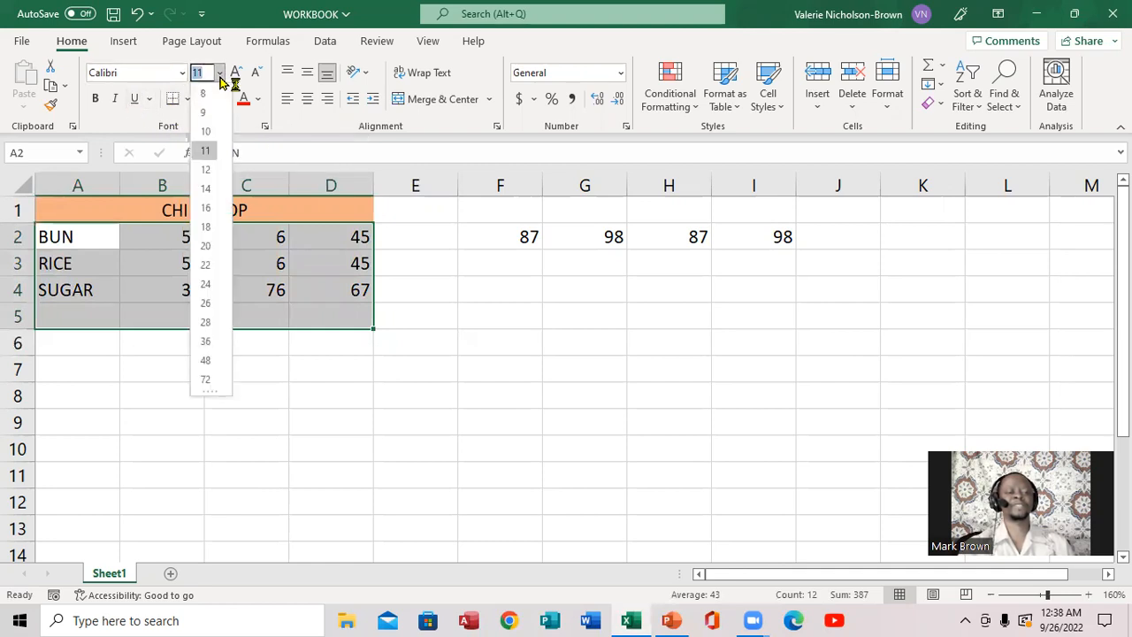
left_click(205, 192)
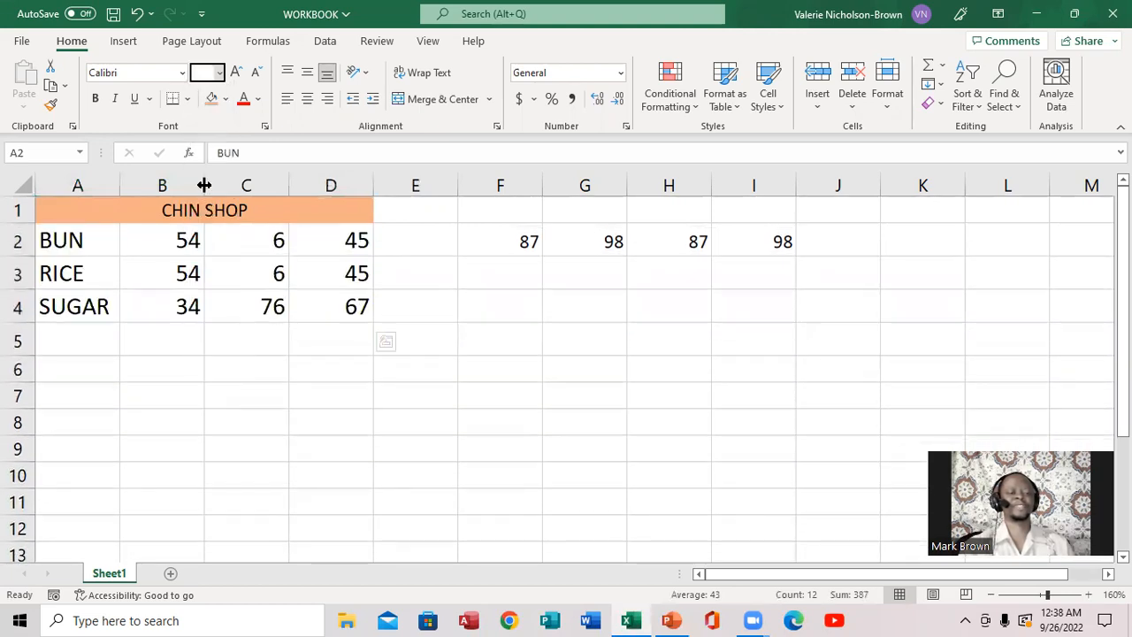
Increase the font size of cells A2 to D5 and reduce it back to 14
left_click(236, 74)
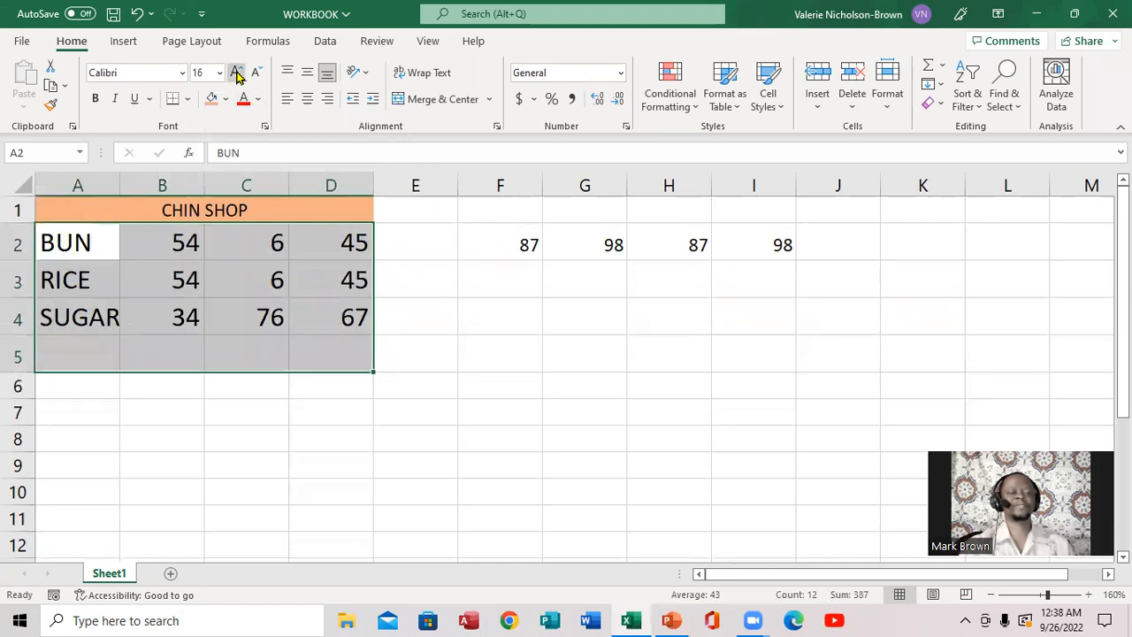
left_click(237, 74)
left_click(256, 73)
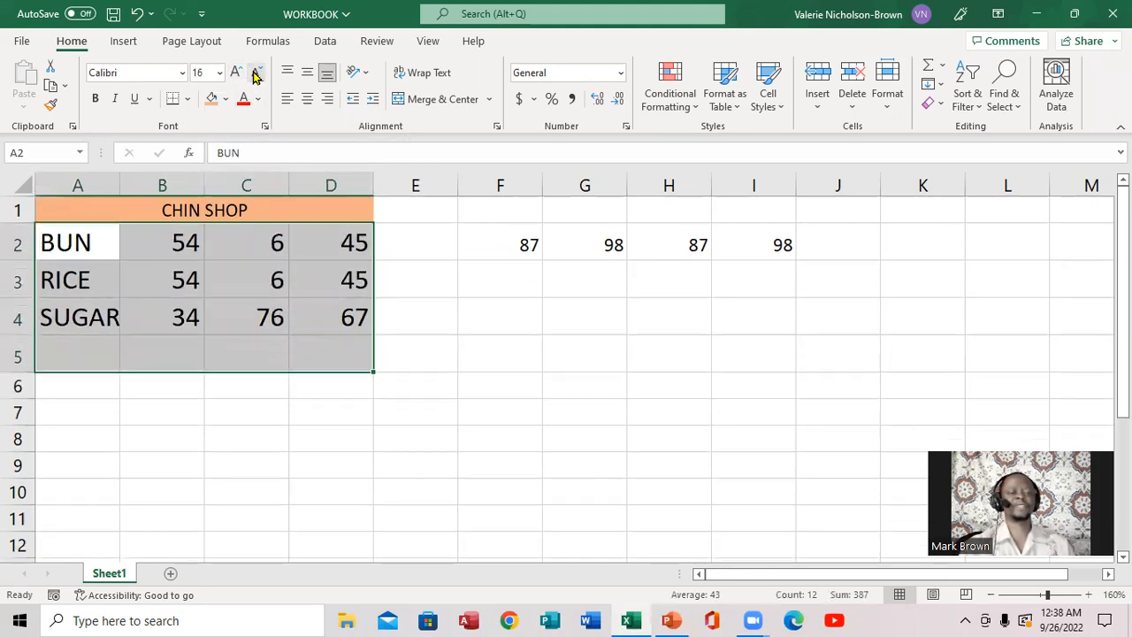
left_click(256, 74)
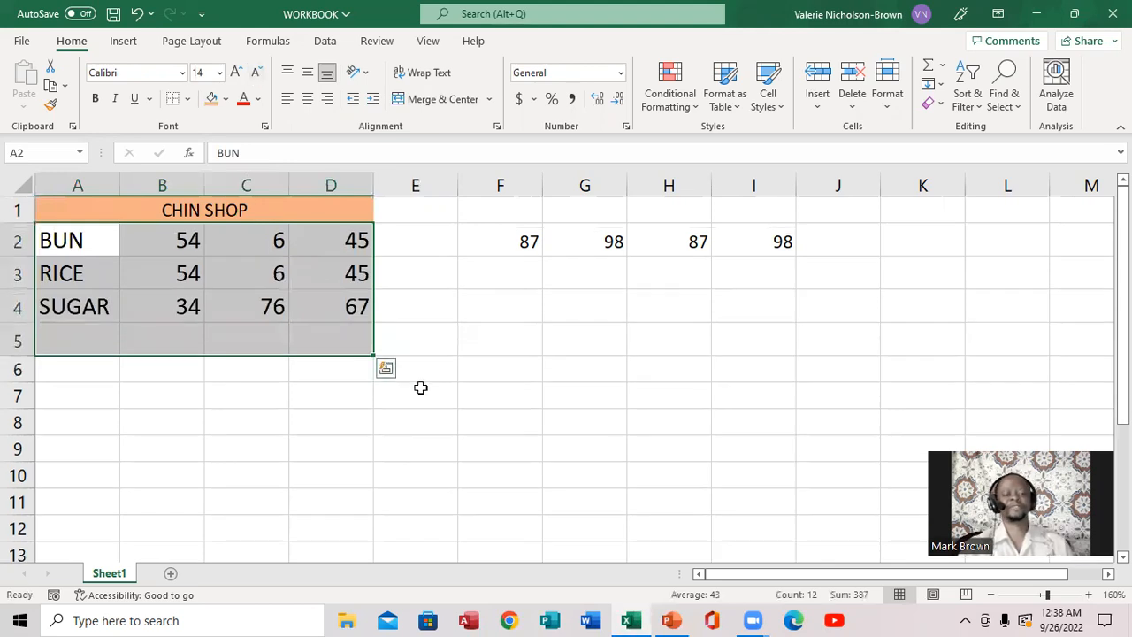
left_click(573, 417)
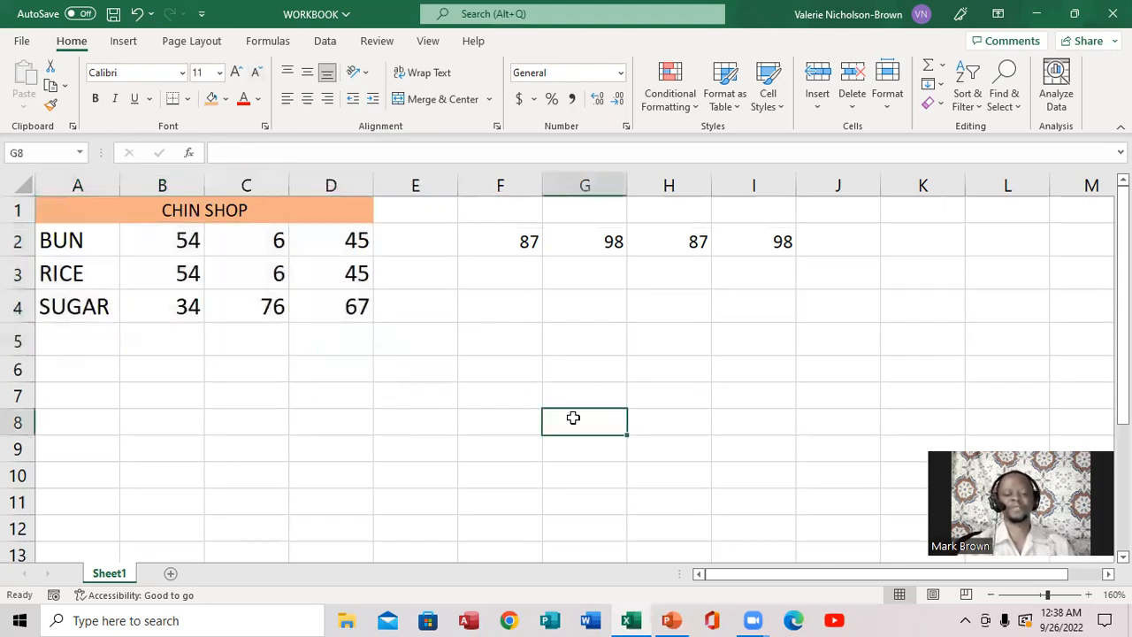
Check the lesson outline in PowerPoint, return to Excel and make heading row 1 about one and a half times its original height
left_click(672, 619)
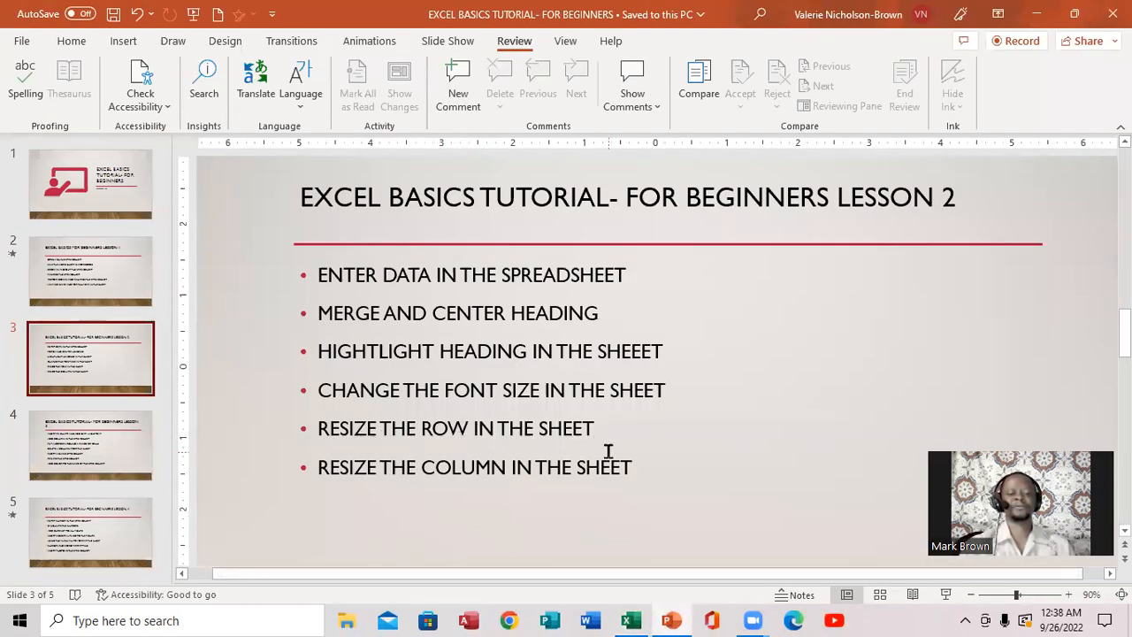
left_click(630, 619)
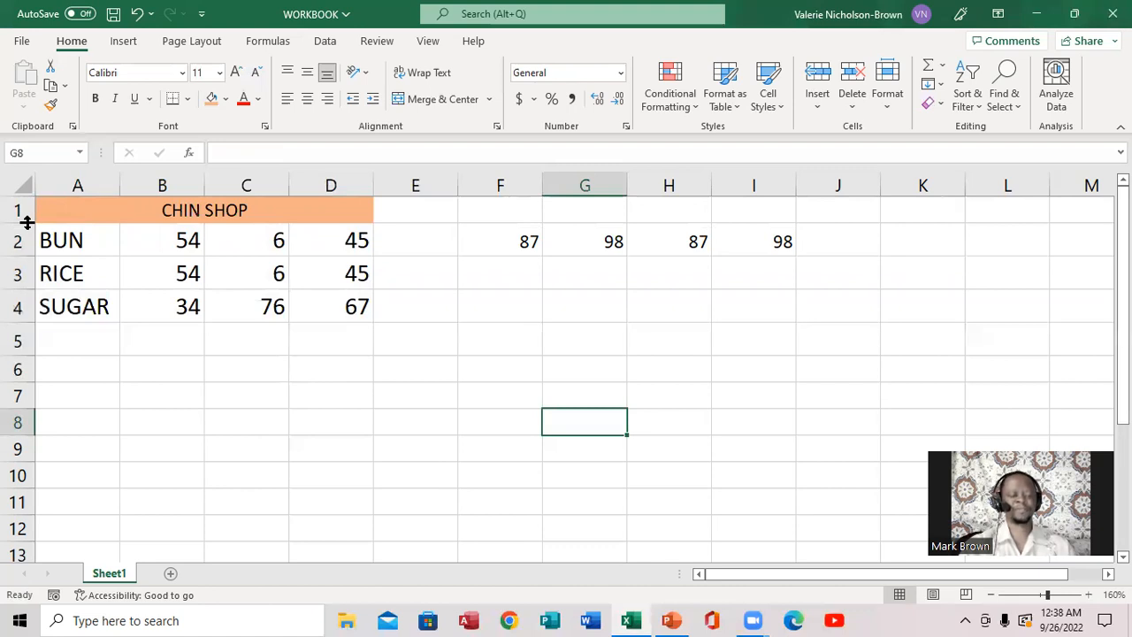
left_click_drag(27, 222, 28, 231)
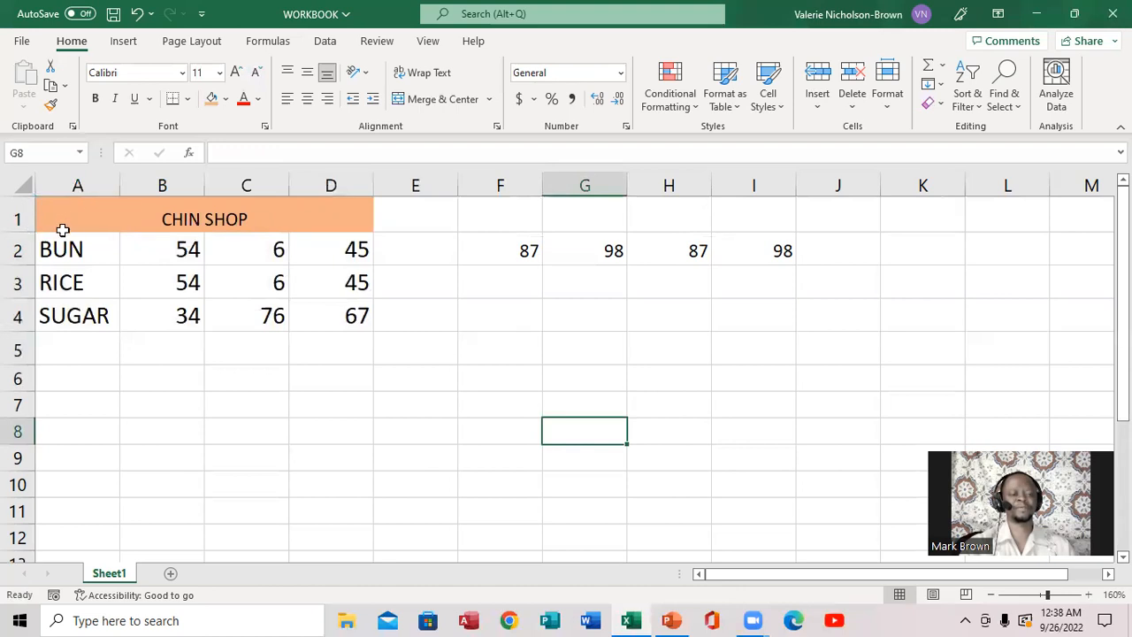
left_click_drag(32, 231, 30, 273)
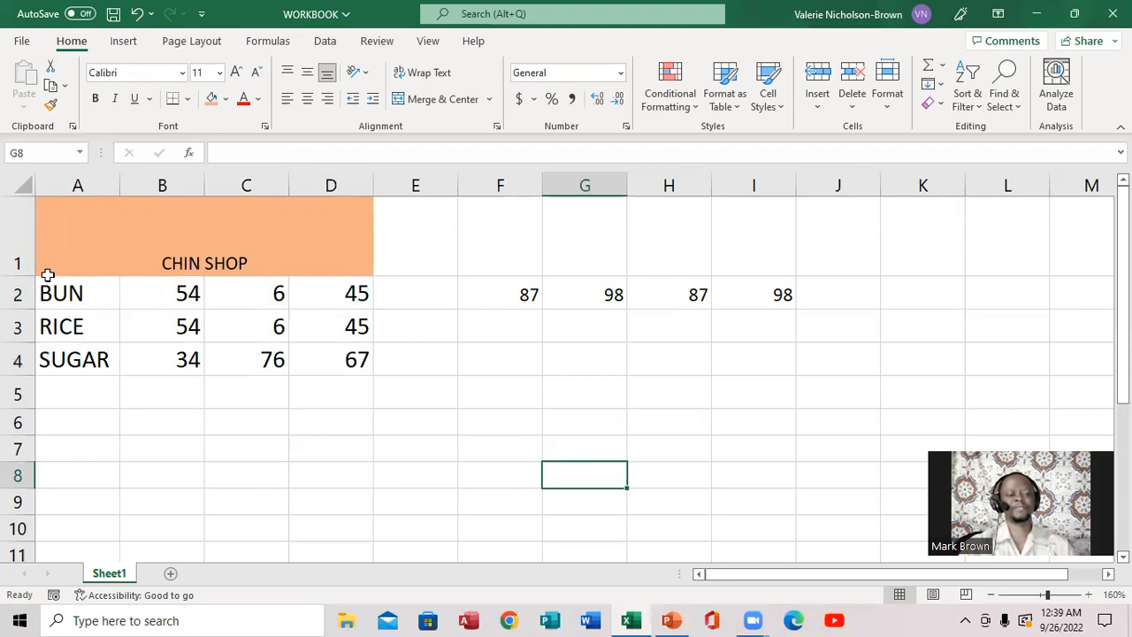
left_click_drag(30, 278, 38, 240)
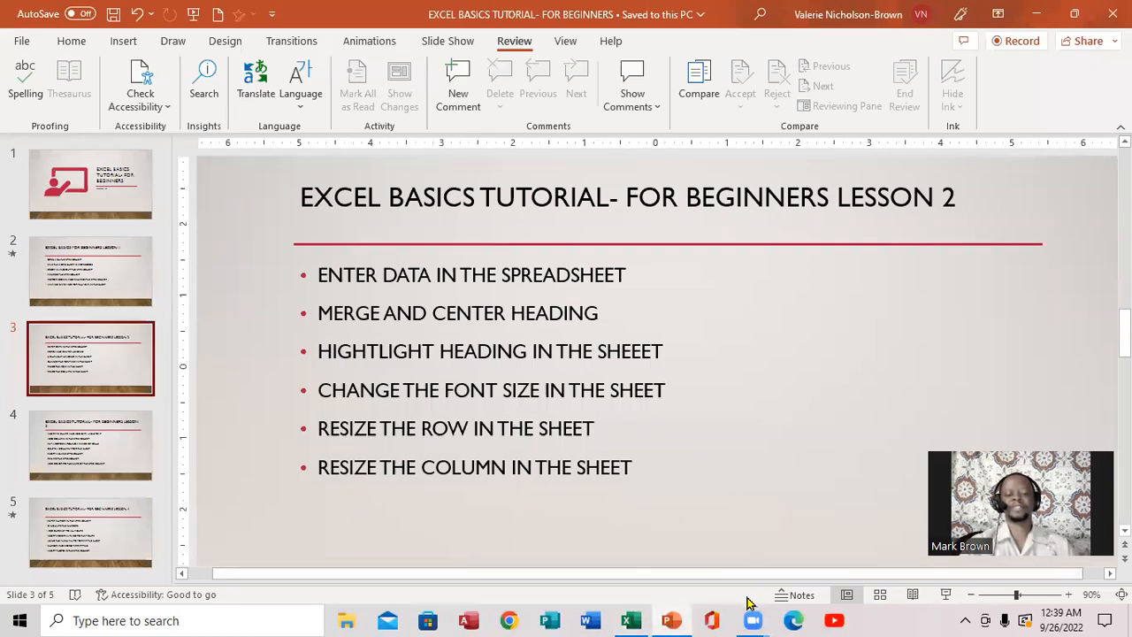
Return to Excel from the lesson outline, widen column A slightly and narrow column D slightly
left_click(629, 620)
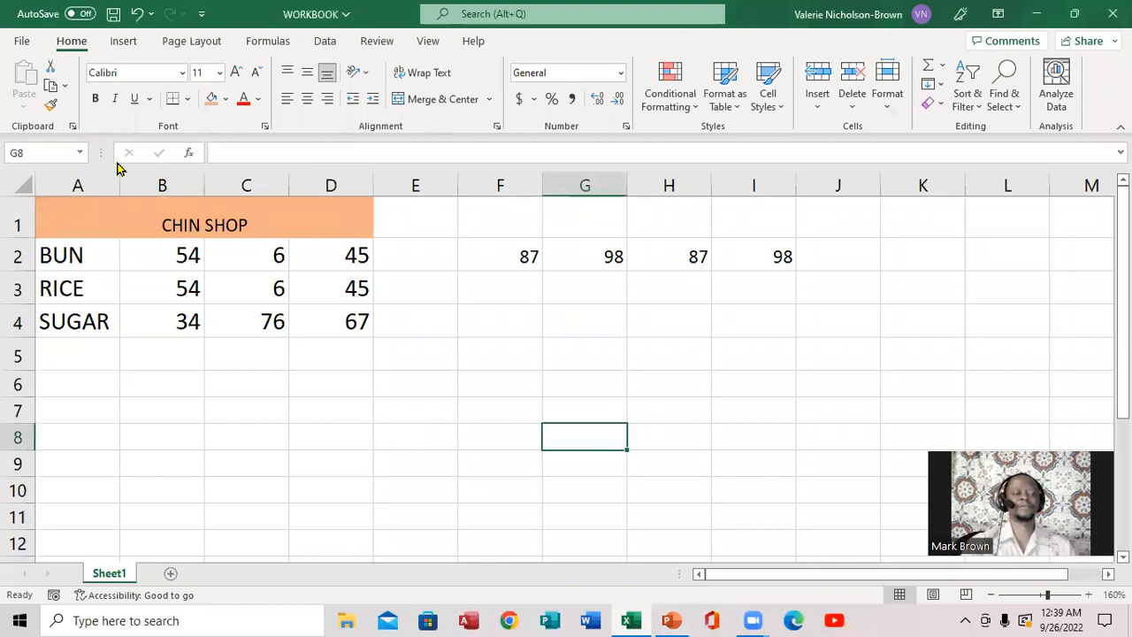
mouse_move(123, 181)
left_mouse_down()
mouse_move(207, 195)
mouse_move(133, 182)
left_mouse_up()
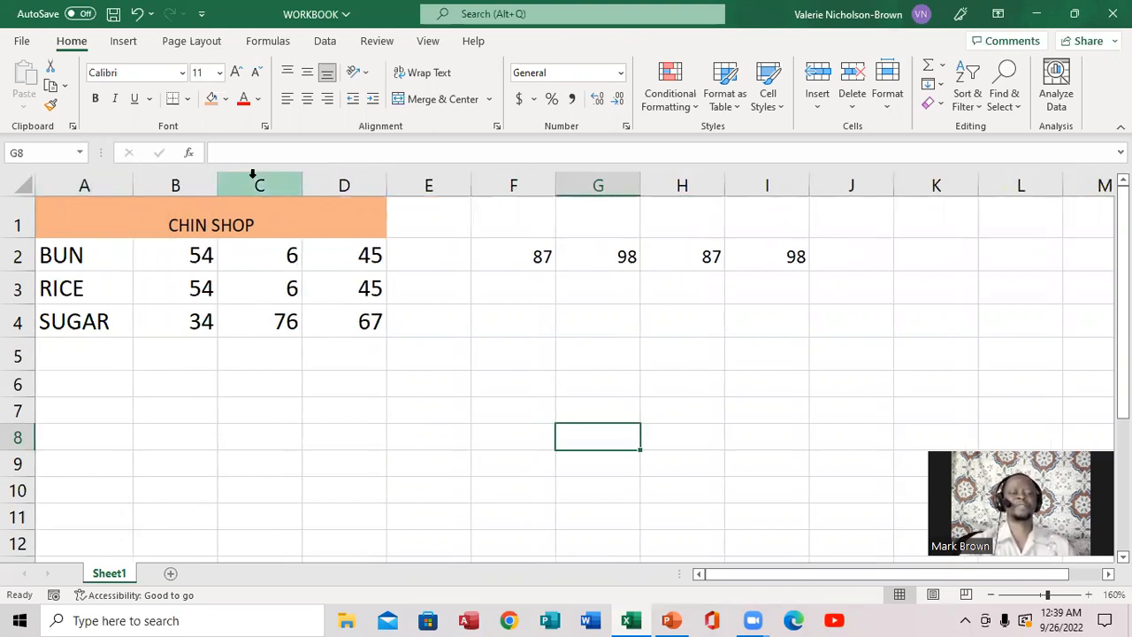
mouse_move(387, 185)
left_mouse_down()
mouse_move(501, 185)
mouse_move(377, 186)
left_mouse_up()
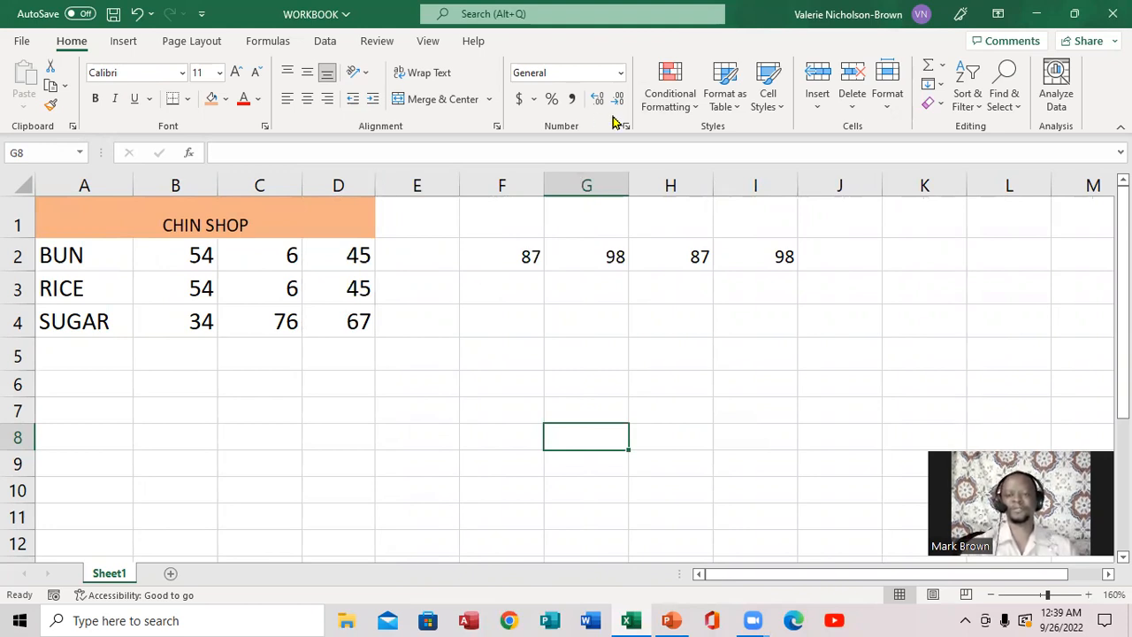
key("ctrl+n")
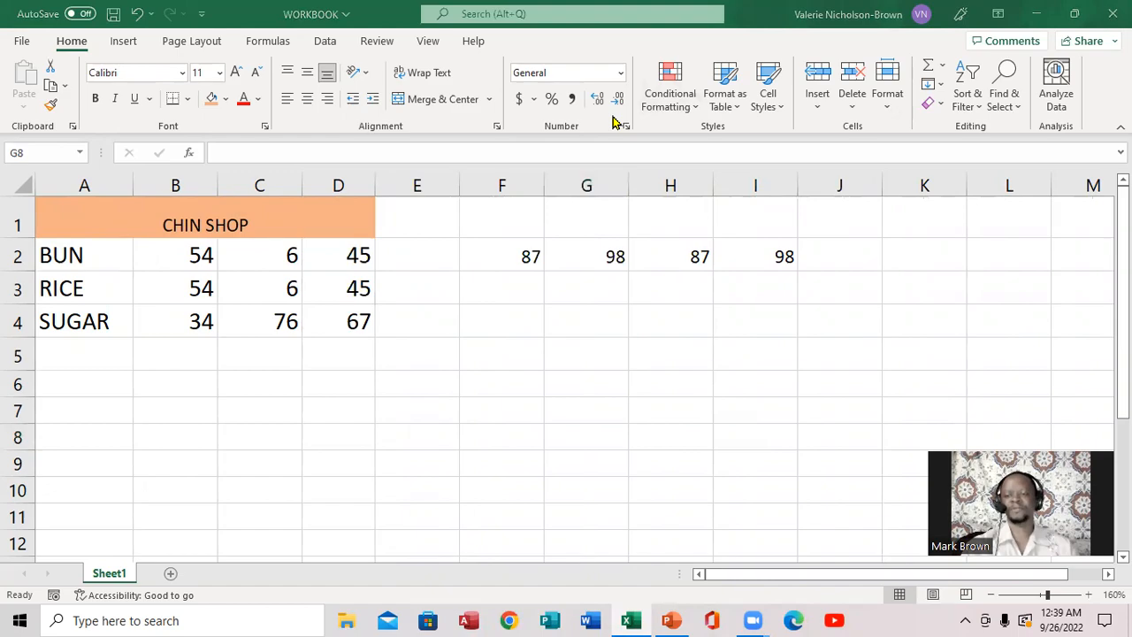